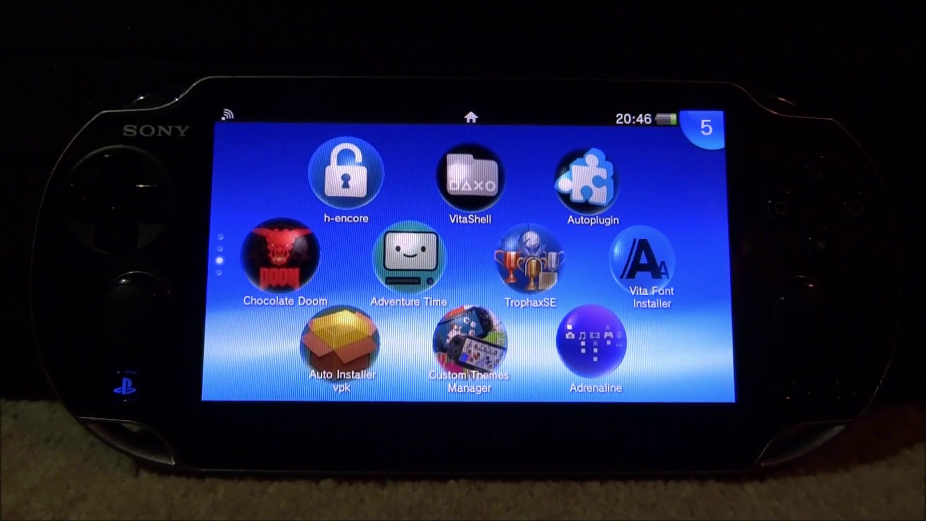
- Launch VitaShell, confirm SELECT is mapped to FTP, and start the FTP server
left_click(470, 179)
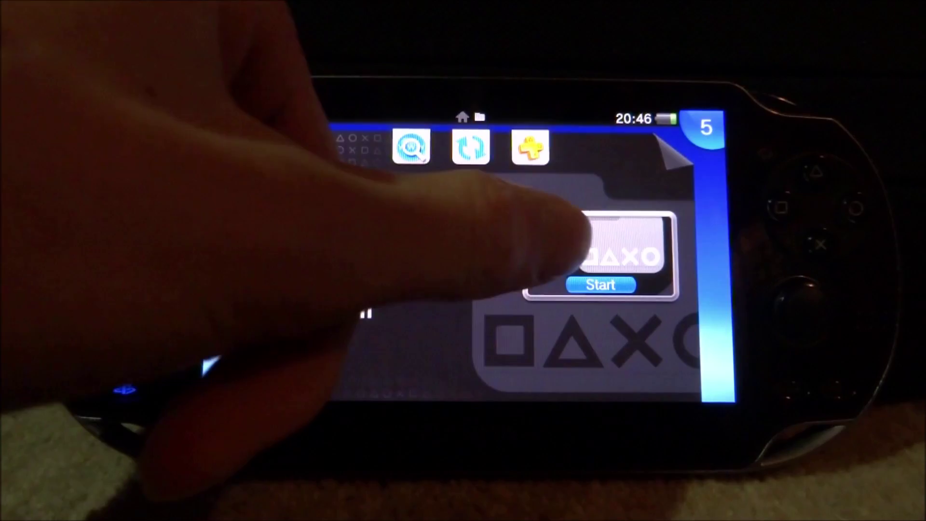
left_click(613, 287)
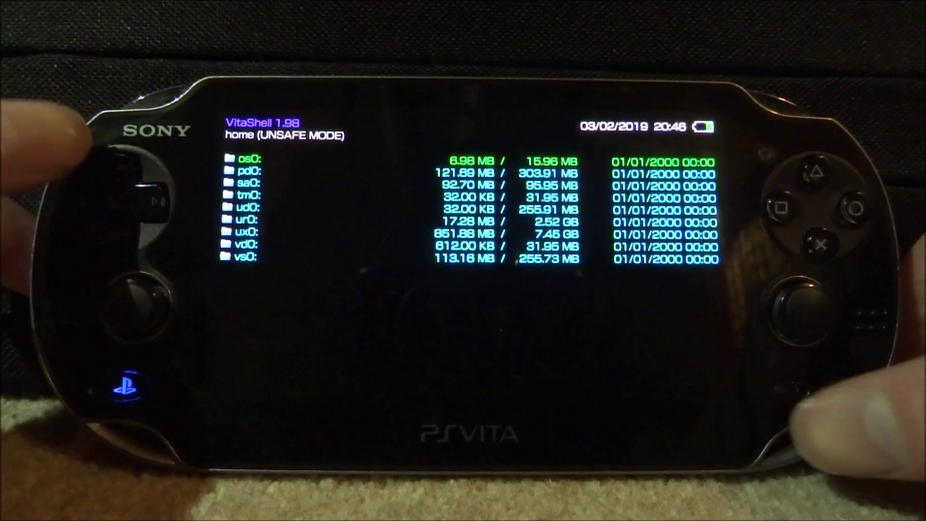
key("Return")
key("Down")
key("Down")
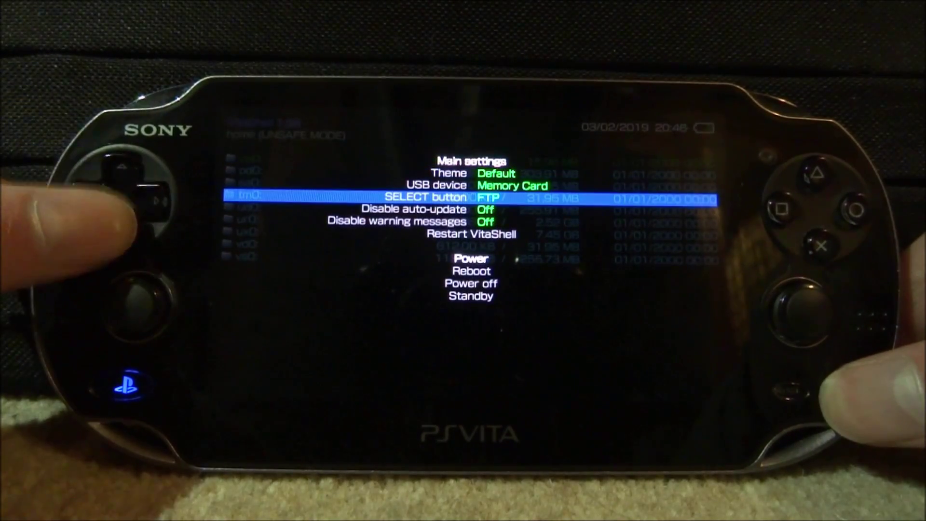
key("Escape")
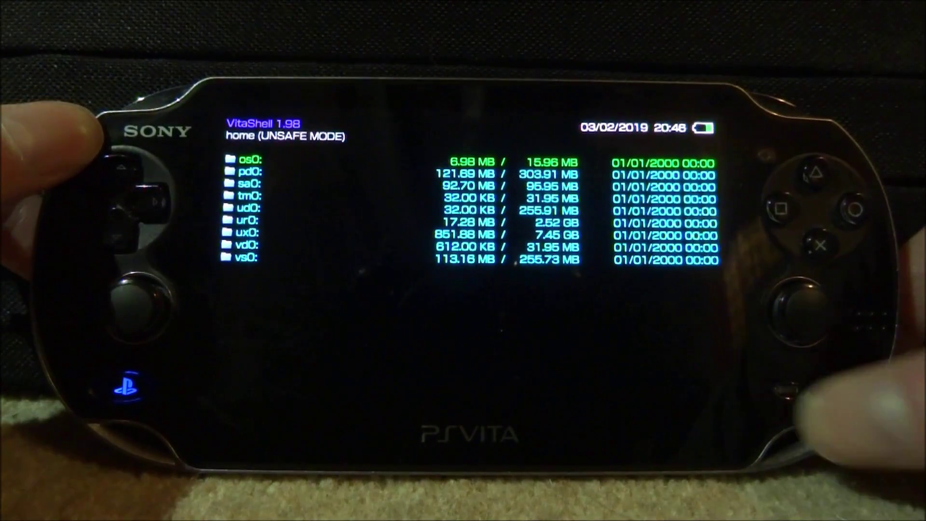
key("shift")
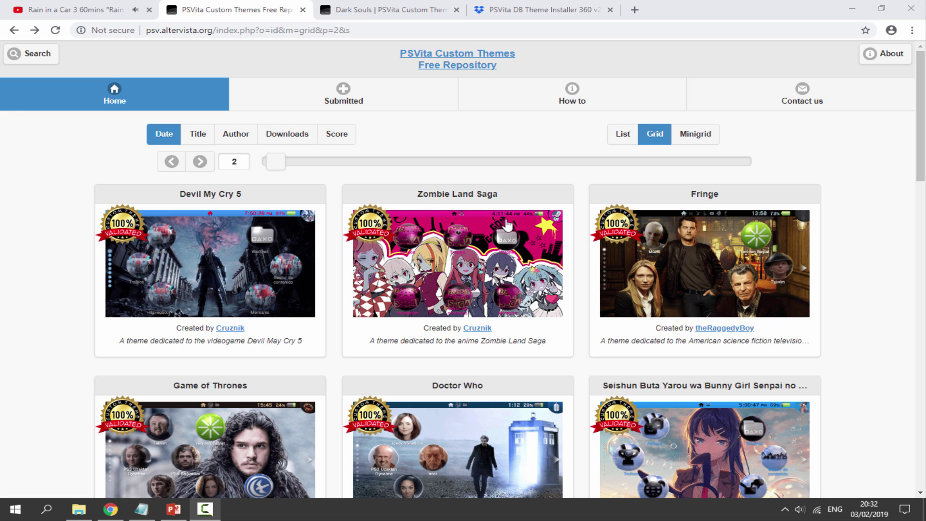
- Scroll the page-2 theme grid until the Dark Souls card by Schark is visible
scroll(459, 210, "down", 2)
scroll(467, 209, "down", 4)
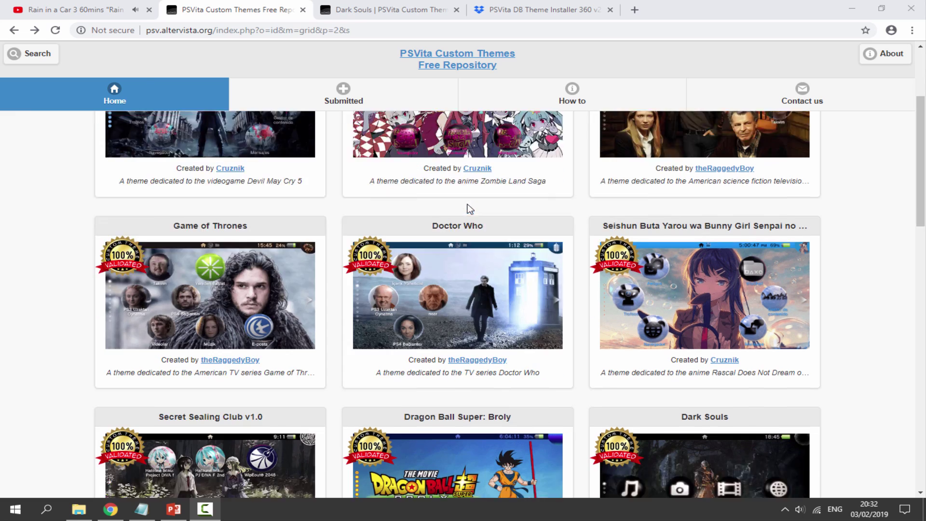
scroll(467, 208, "up", 5)
scroll(350, 218, "up", 1)
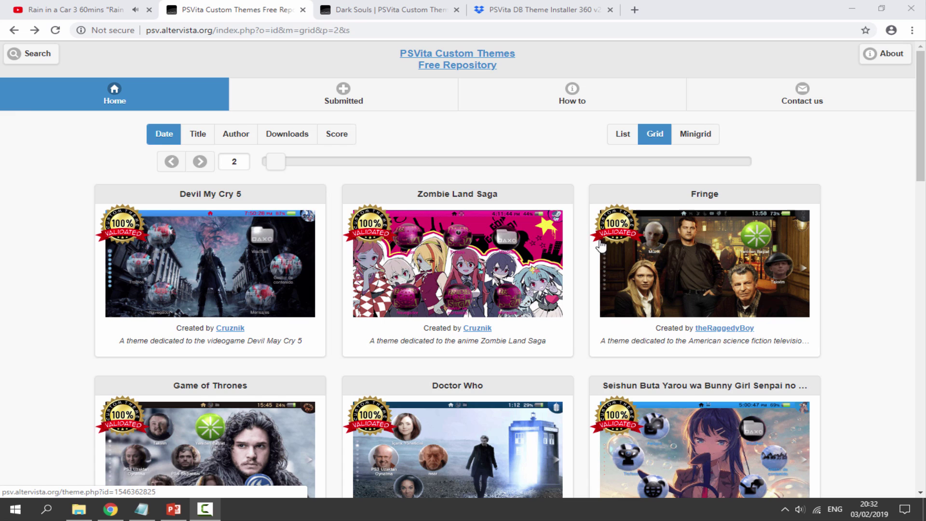
scroll(467, 208, "down", 6)
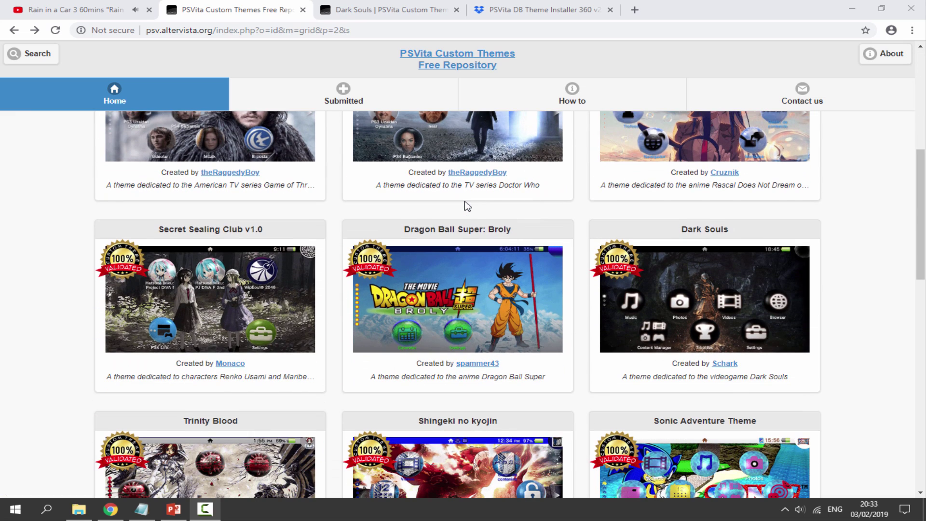
scroll(467, 207, "down", 1)
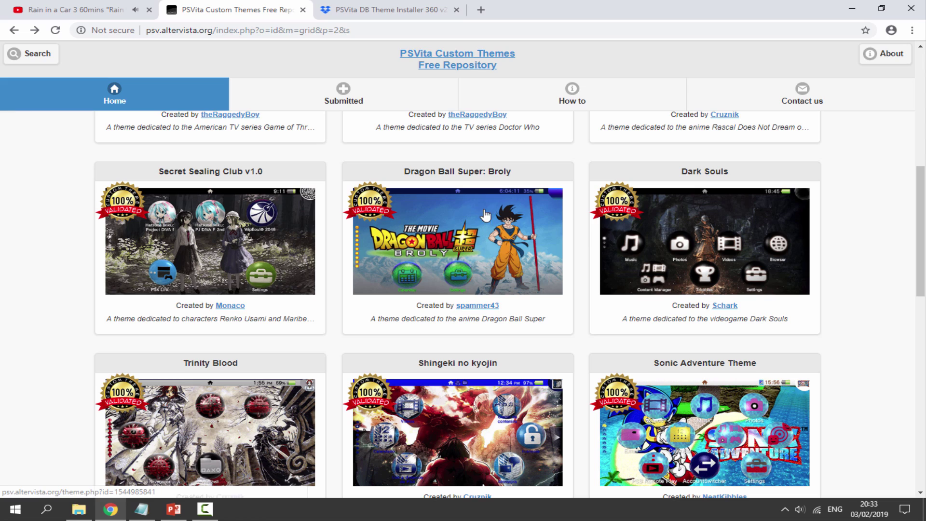
scroll(413, 260, "down", 6)
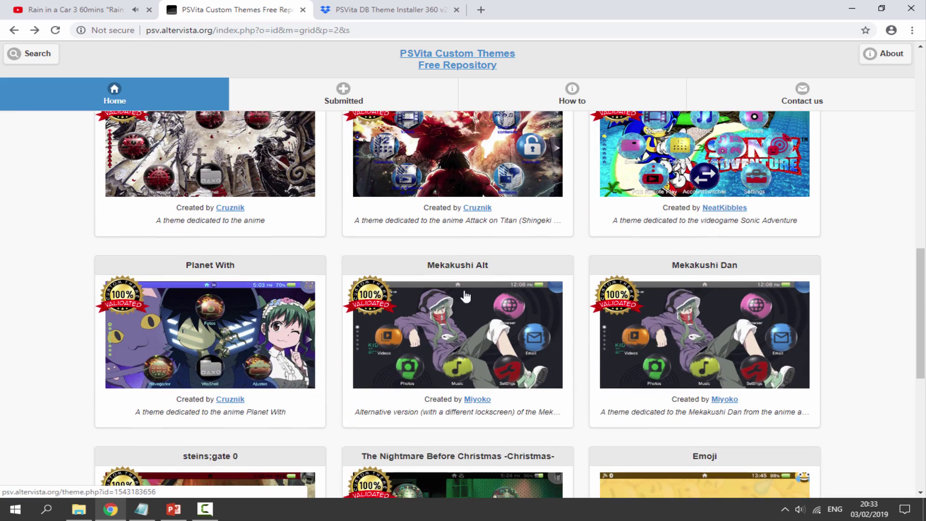
scroll(542, 260, "down", 4)
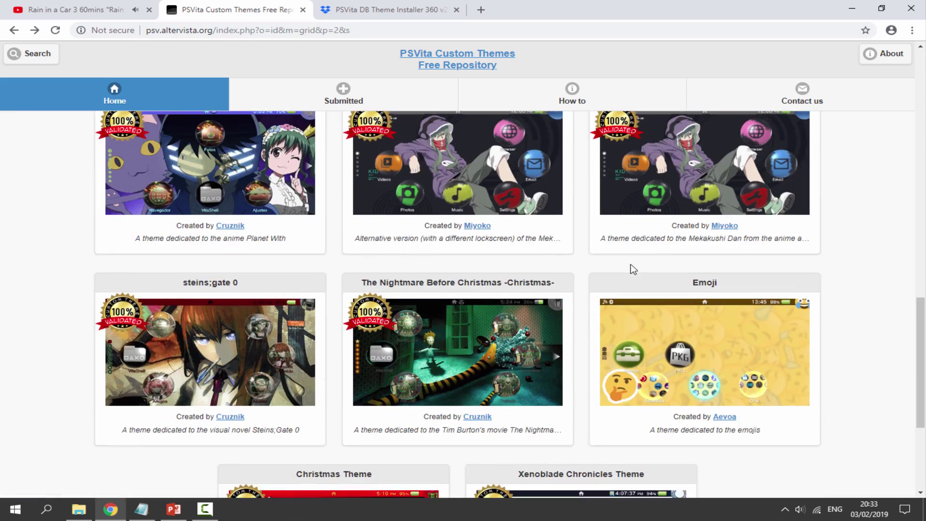
scroll(631, 264, "up", 11)
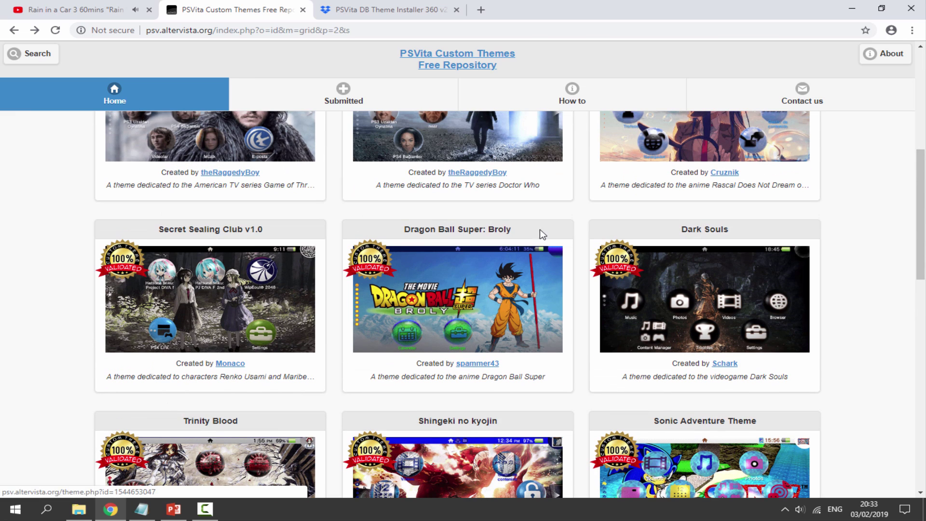
- Download Dark Souls 1.05.zip from the theme's page, then switch to the installer's Dropbox tab
left_click(665, 294)
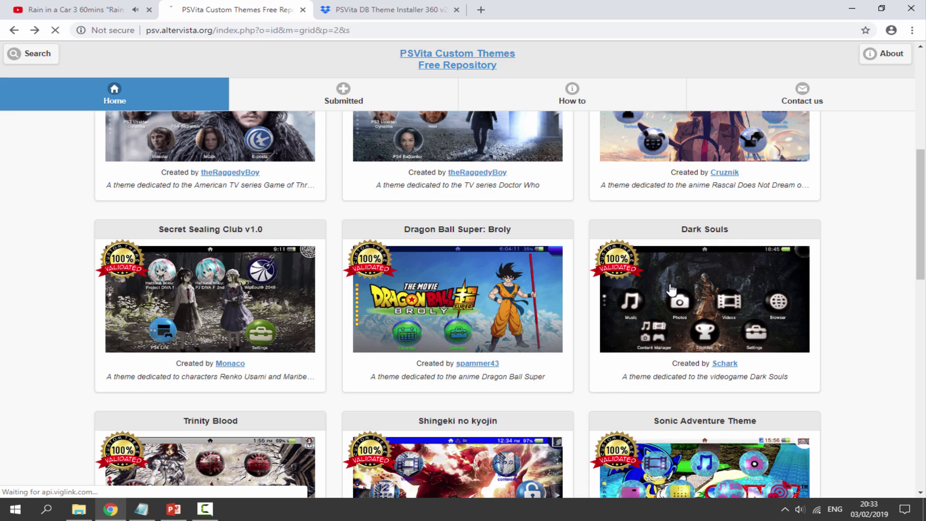
scroll(385, 195, "down", 1)
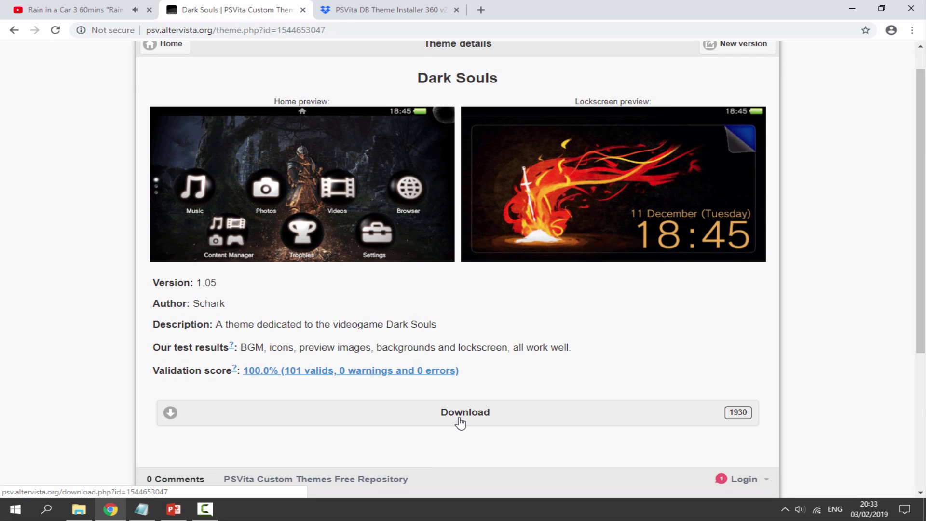
left_click(496, 414)
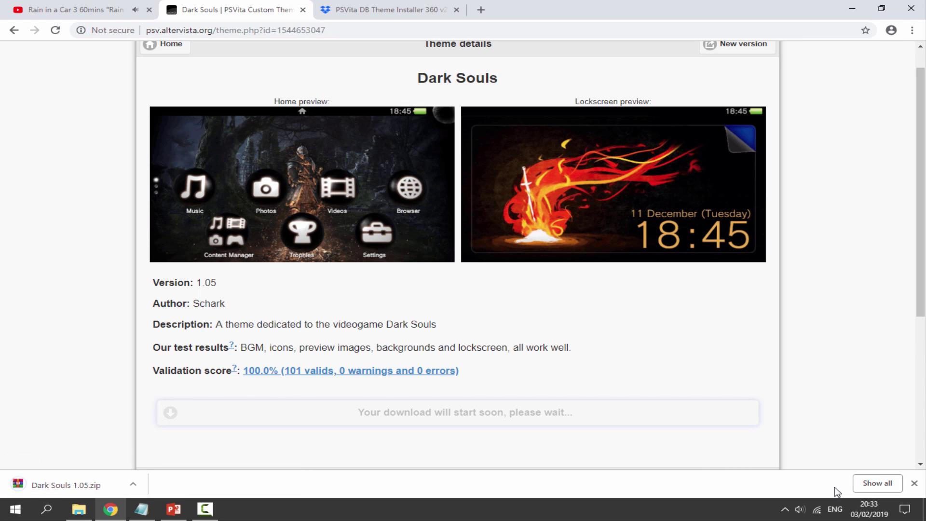
left_click(913, 484)
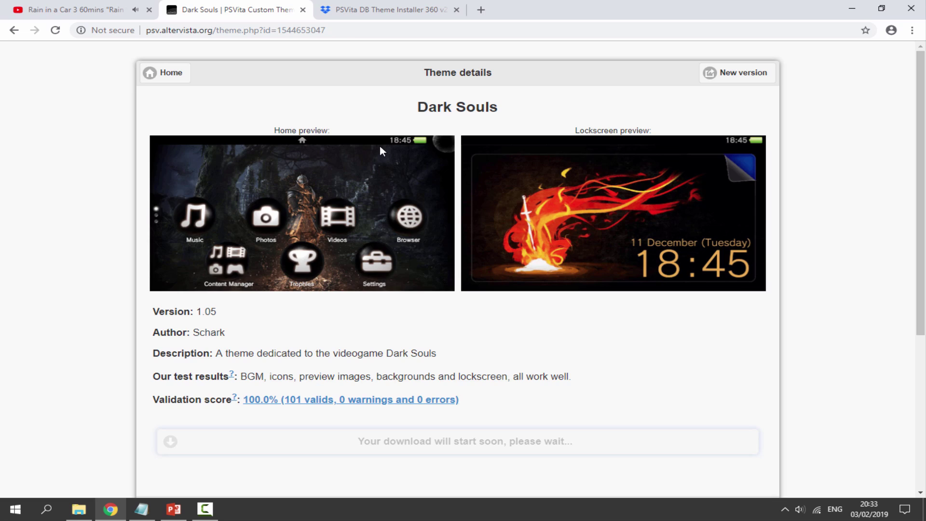
left_click(384, 11)
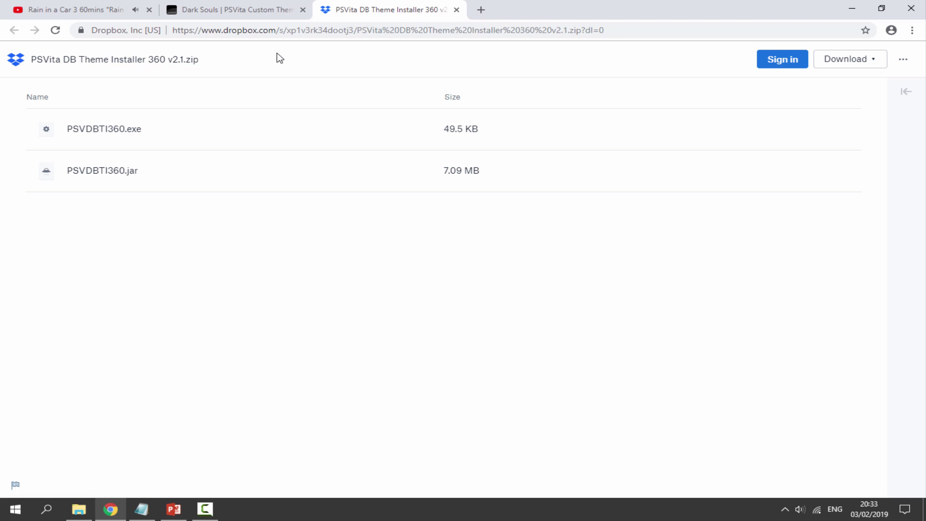
- Direct-download PSVita DB Theme Installer 360 v2.1.zip from Dropbox's Download menu
left_click(838, 60)
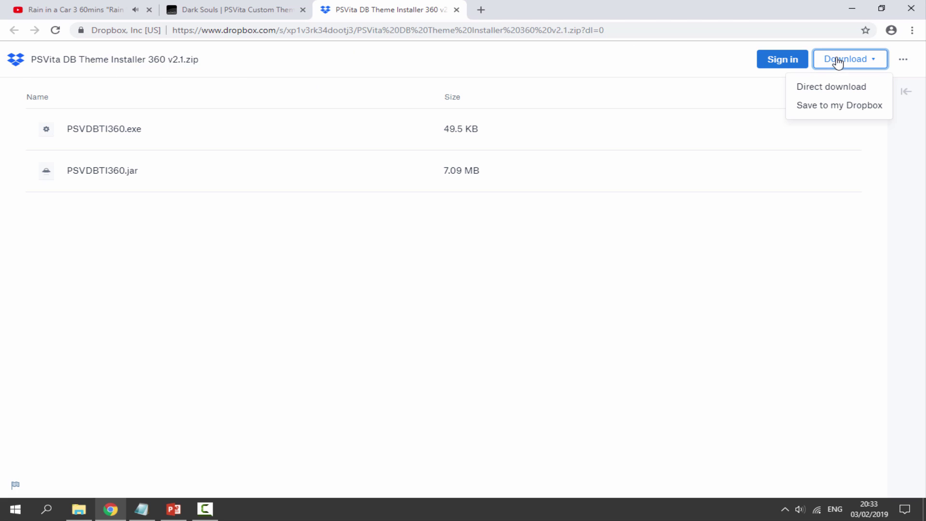
left_click(831, 88)
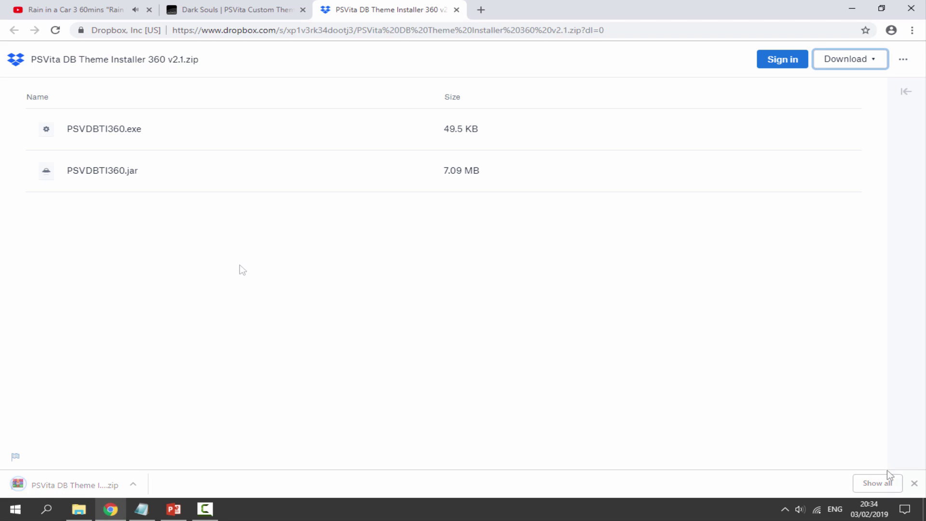
- Extract Dark Souls 1.05.zip into a Dark Souls 1.05 folder and open it
left_click(78, 510)
left_click_drag(314, 244, 187, 151)
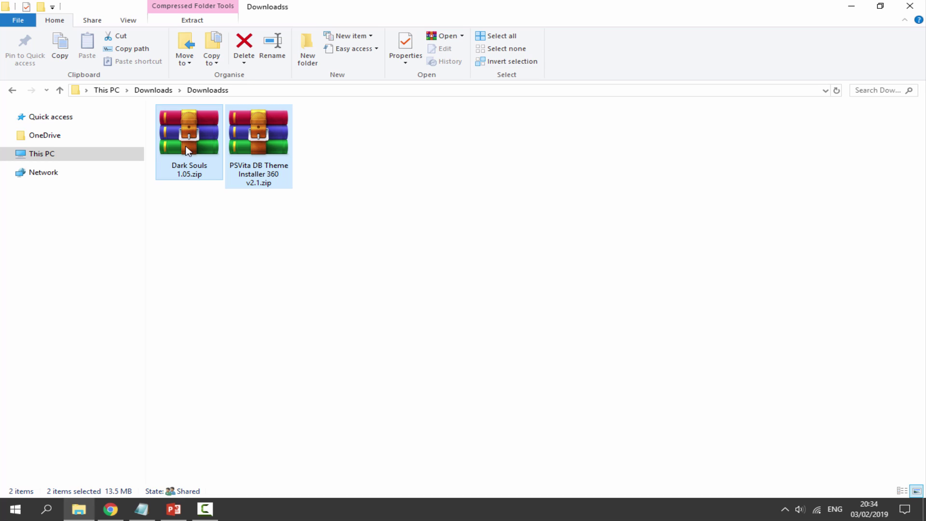
left_click(187, 151)
key("Right")
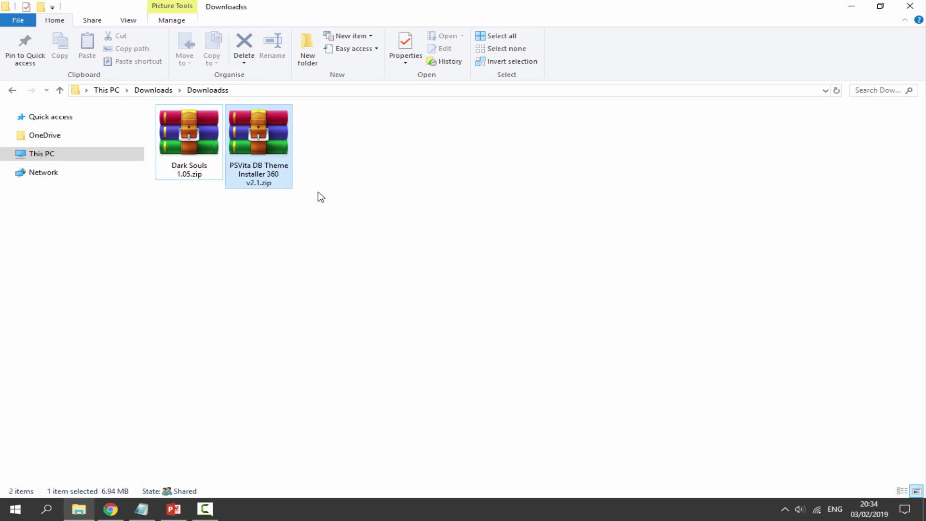
left_click(202, 154)
right_click(196, 139)
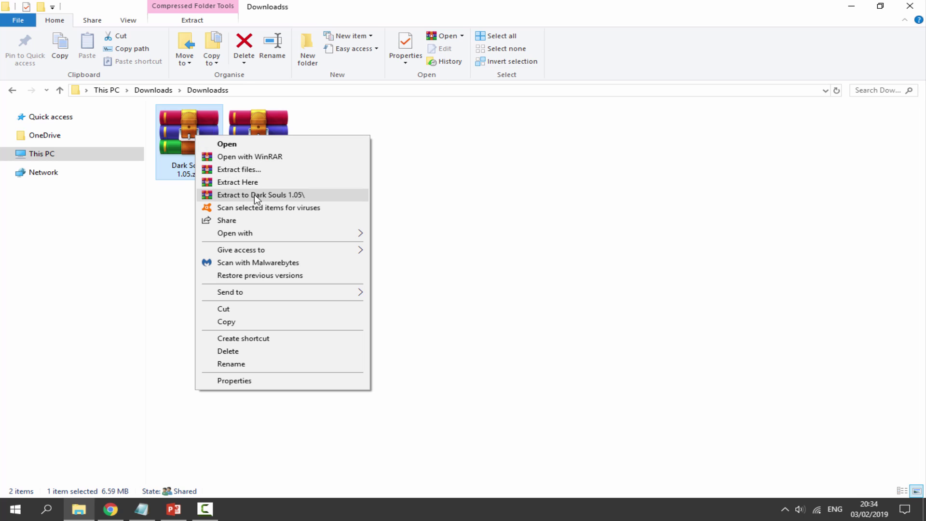
left_click(292, 196)
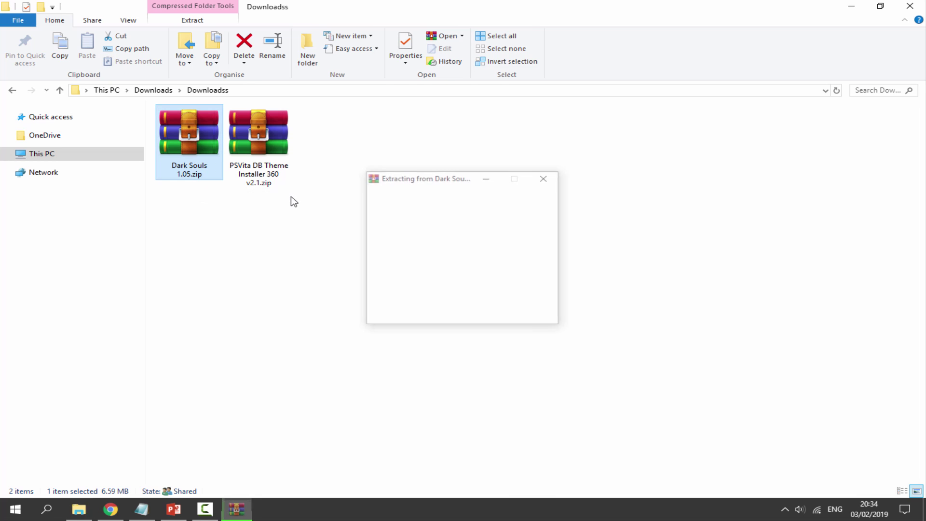
left_click(185, 183)
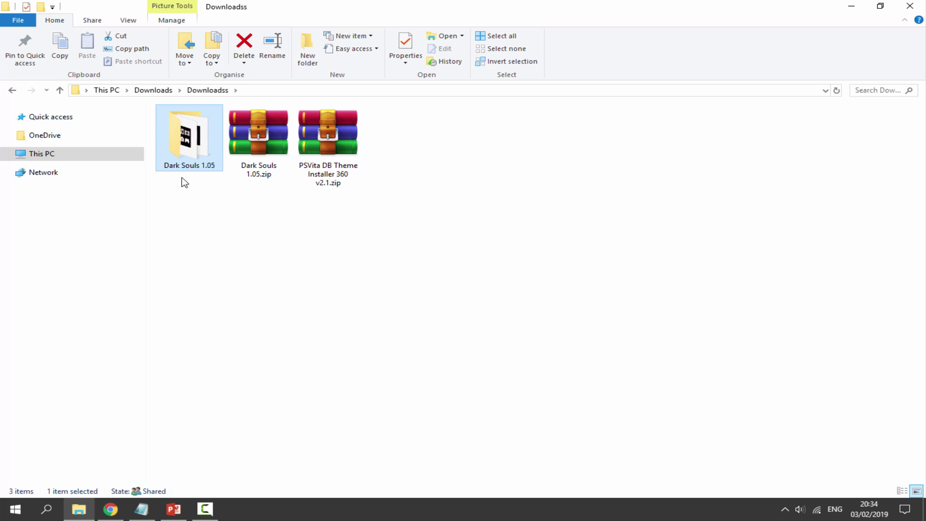
double_click(179, 161)
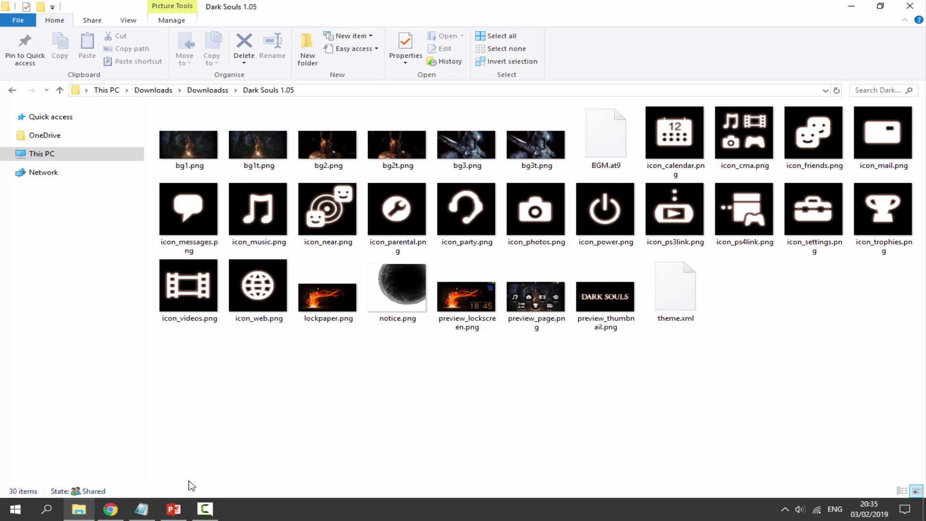
- Drag the オンライン死 title picture aside on the slide to expose the plain graveyard photo
left_click(173, 509)
left_click(344, 271)
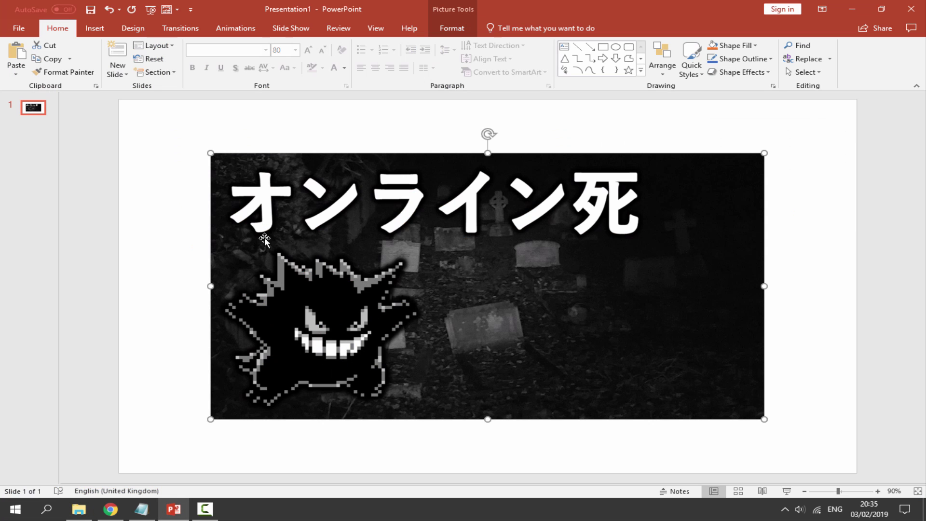
left_click_drag(298, 241, 441, 255)
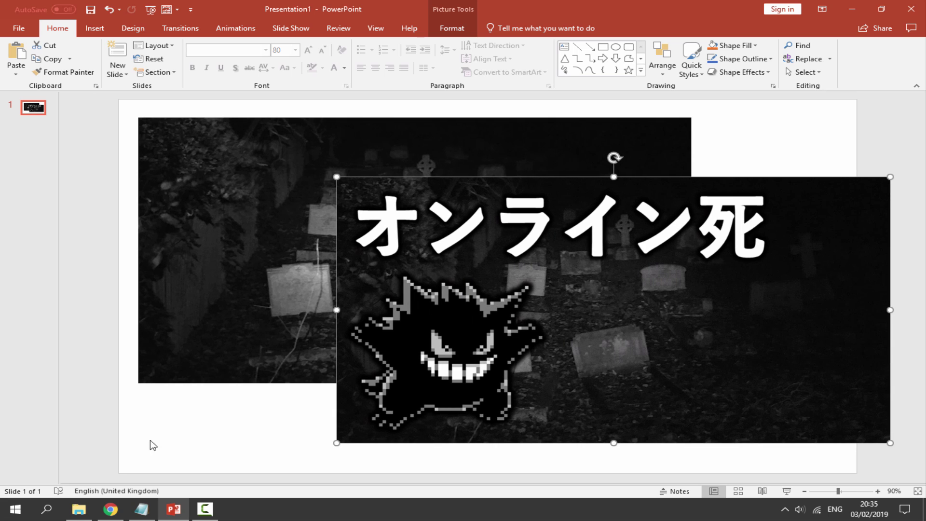
left_click(78, 509)
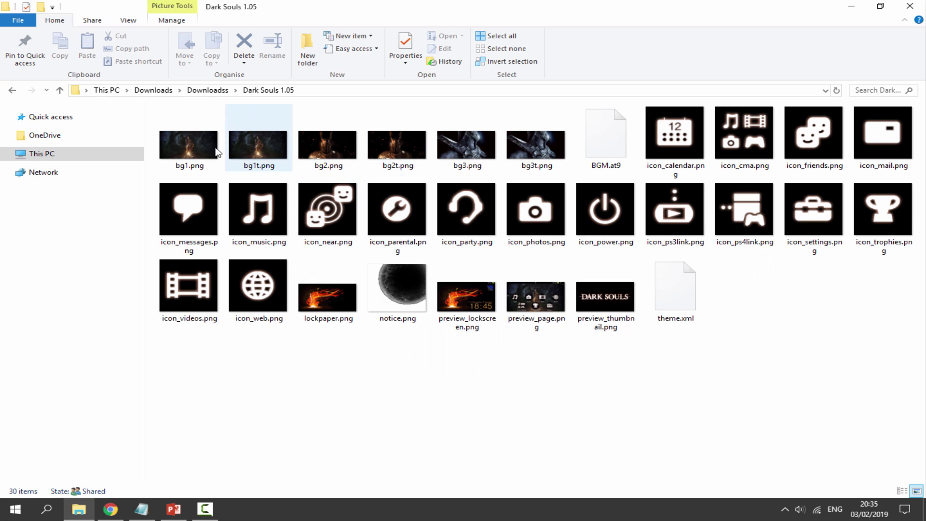
- Open bg1.png from the Dark Souls folder in paint.net
left_click(193, 149)
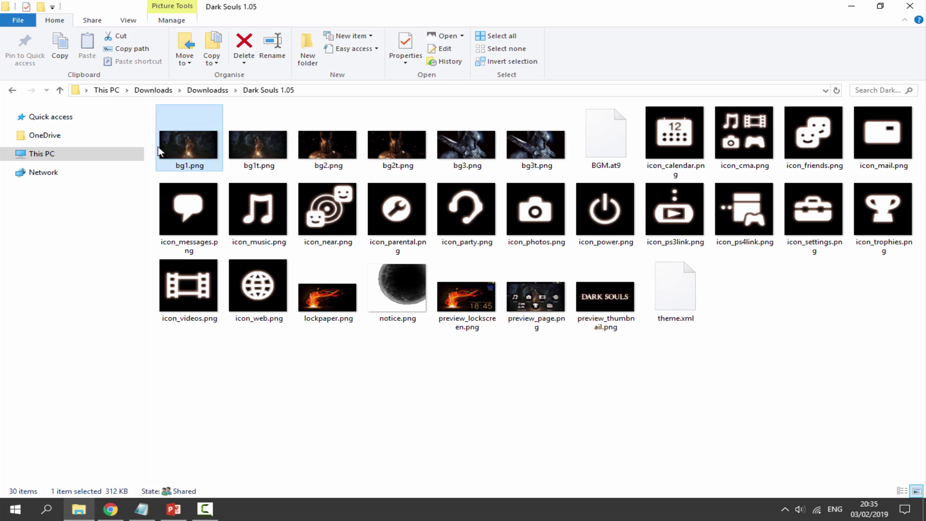
mouse_move(149, 150)
left_mouse_down()
mouse_move(565, 154)
mouse_move(152, 147)
left_mouse_up()
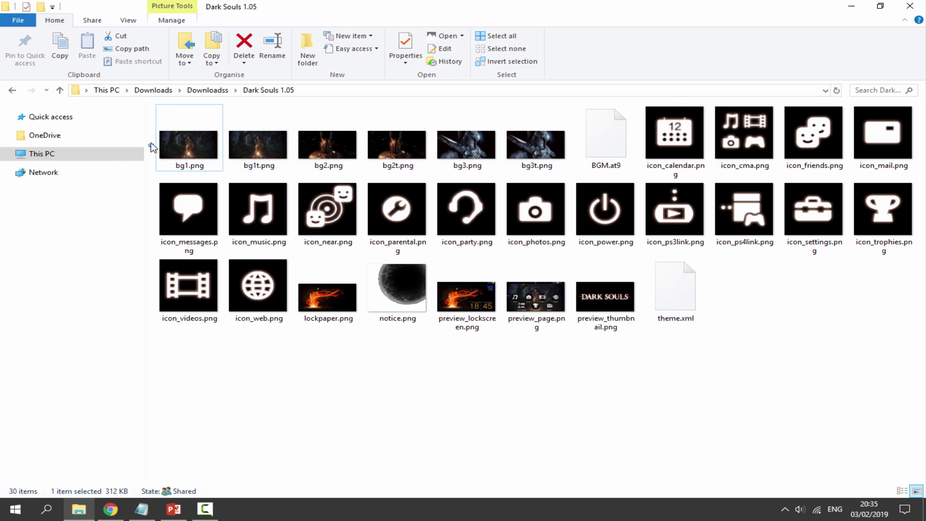
right_click(172, 120)
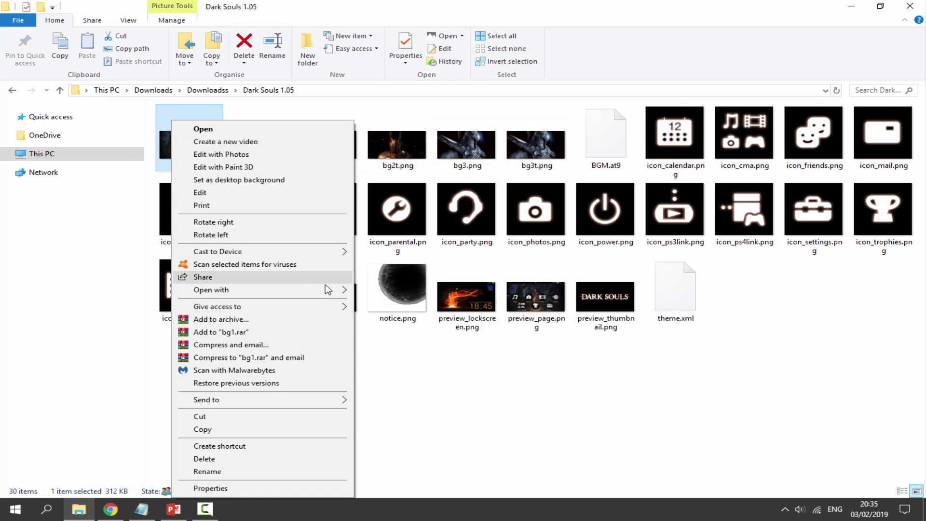
mouse_move(335, 290)
left_click(399, 318)
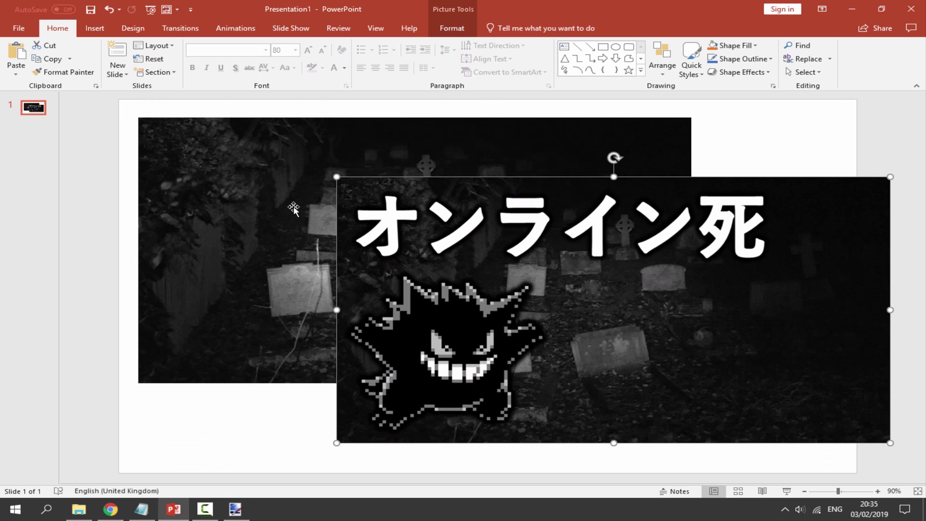
- Copy the graveyard photo from PowerPoint, paste it over bg1.png, and save at 960 × 512
left_click(294, 208)
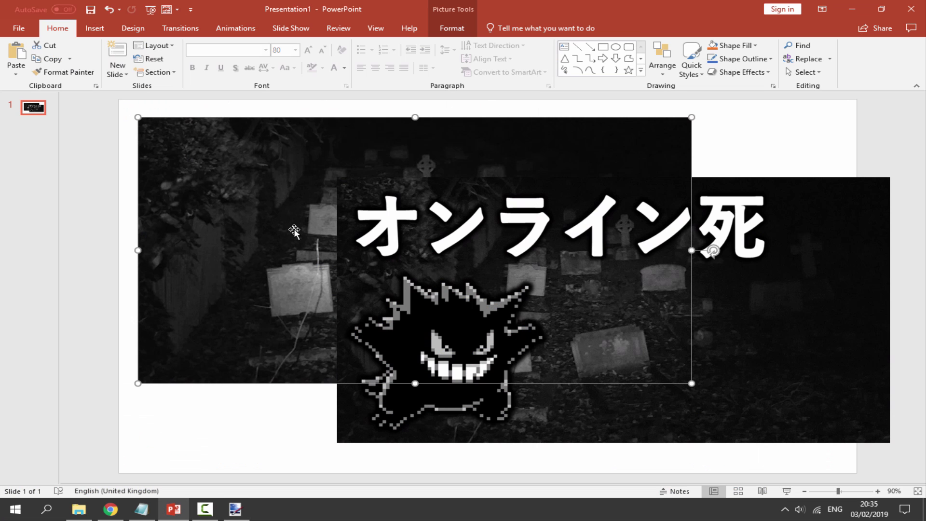
right_click(266, 155)
left_click(266, 352)
left_click(235, 509)
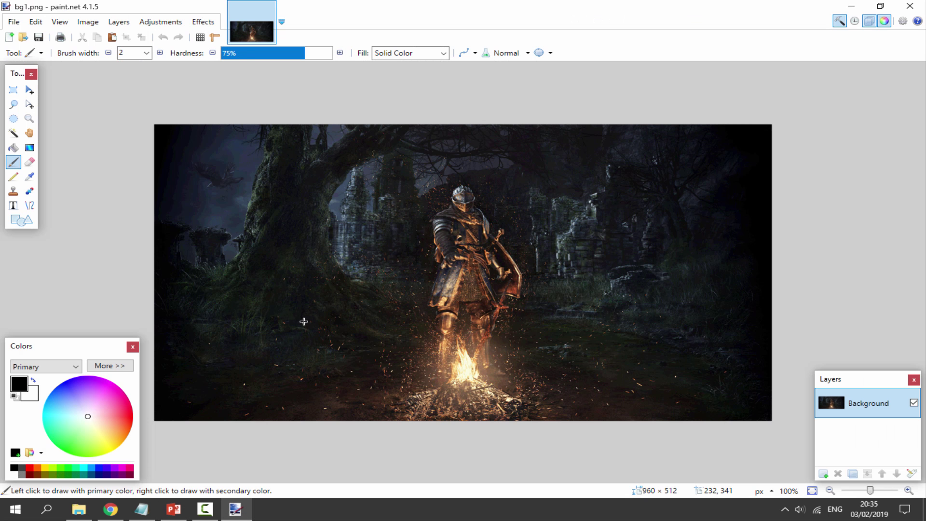
key("ctrl+v")
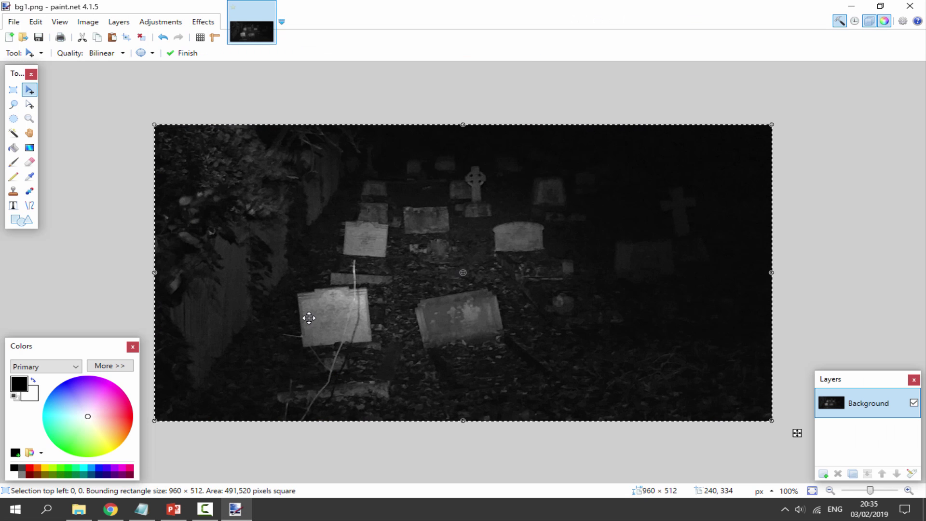
key("ctrl+d")
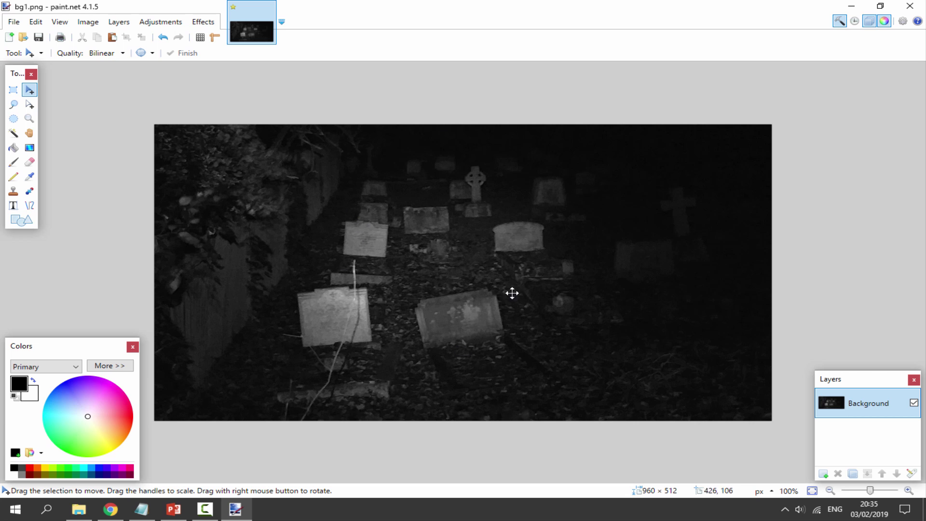
left_click(911, 6)
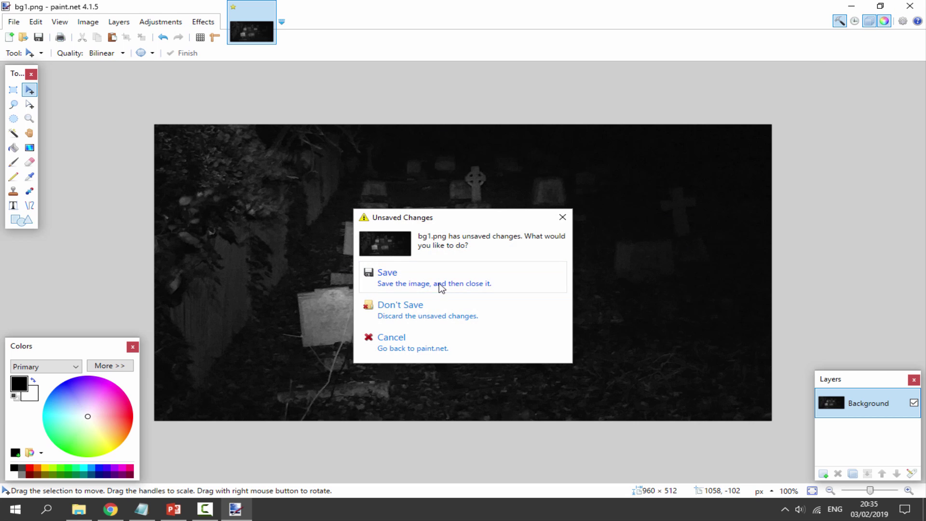
key("Escape")
left_click(560, 345)
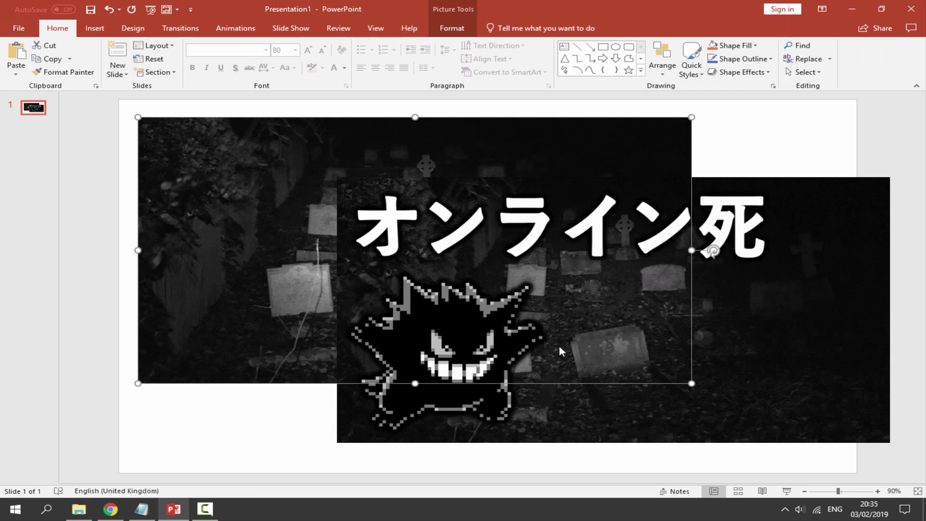
left_click(79, 509)
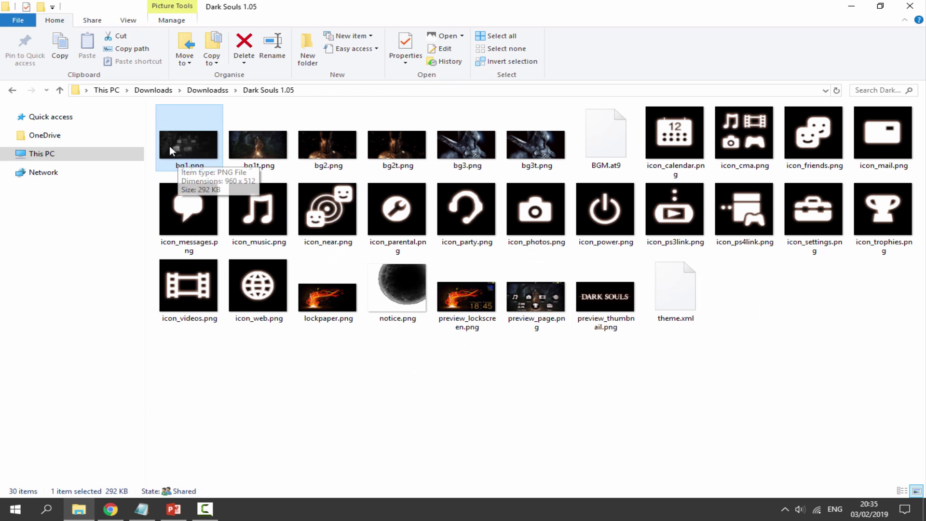
- Select bg1t.png and choose Open with > paint.net
left_click_drag(148, 141, 540, 154)
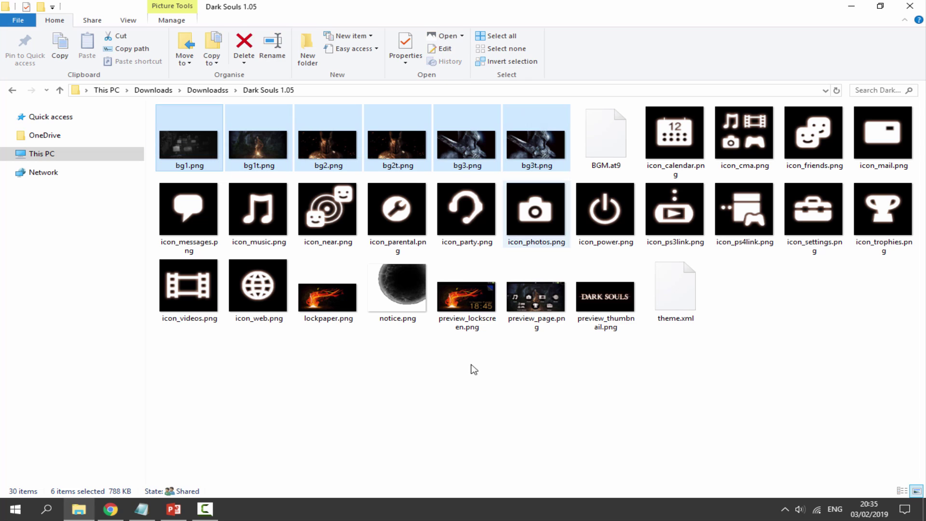
left_click(472, 368)
left_click(177, 163)
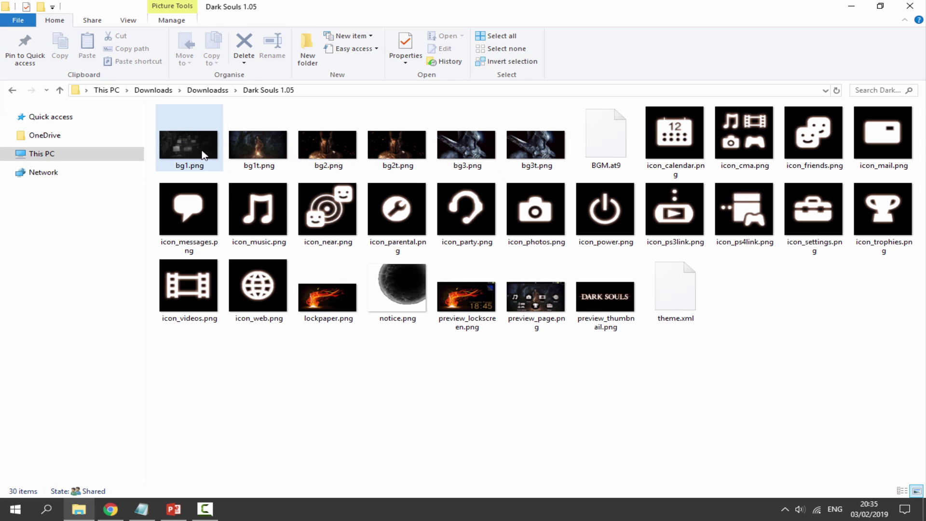
left_click(193, 176)
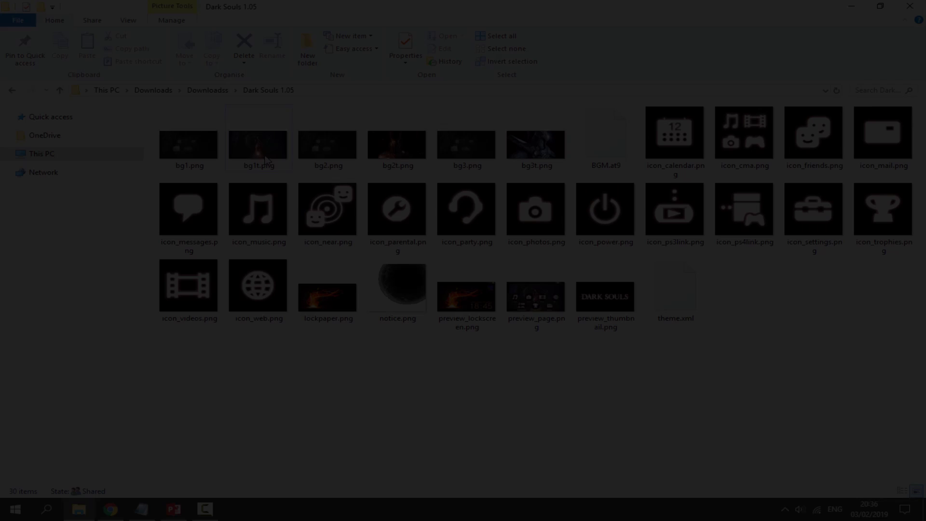
right_click(259, 155)
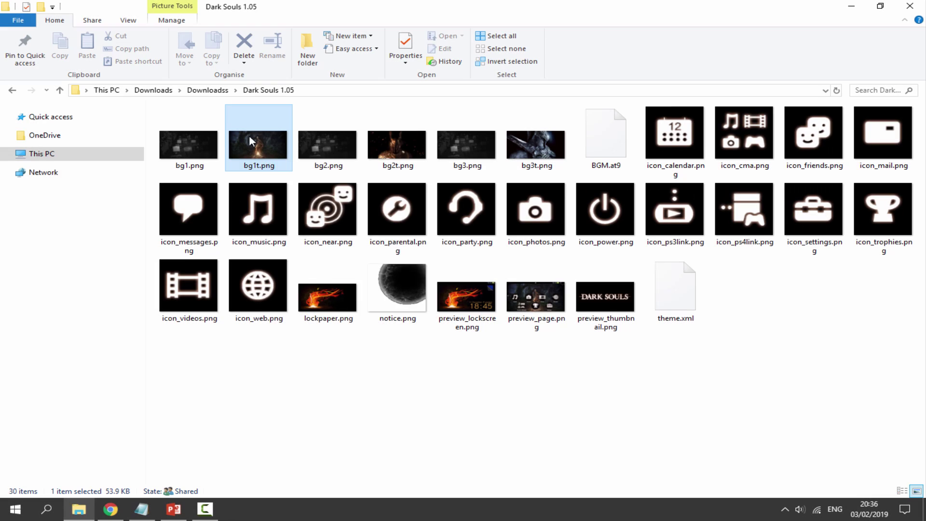
mouse_move(437, 295)
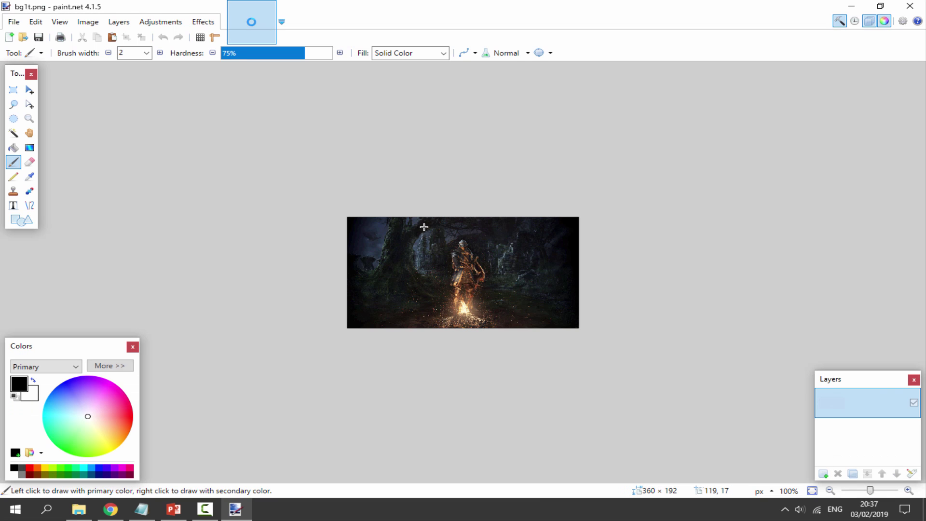
- Paste the graveyard photo into bg1t.png keeping canvas size, scale it to 360 × 192, and save
key("ctrl+v")
left_click(402, 329)
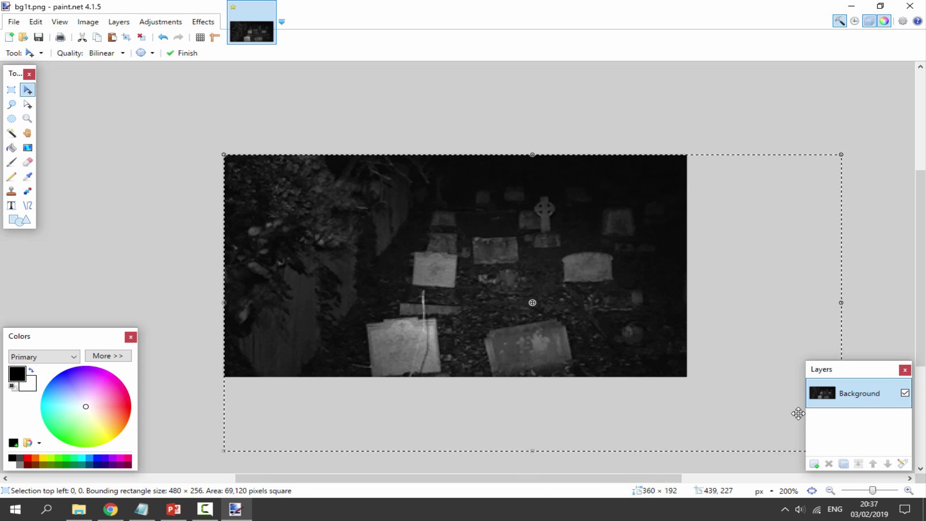
left_click(830, 491)
left_click_drag(744, 404, 631, 355)
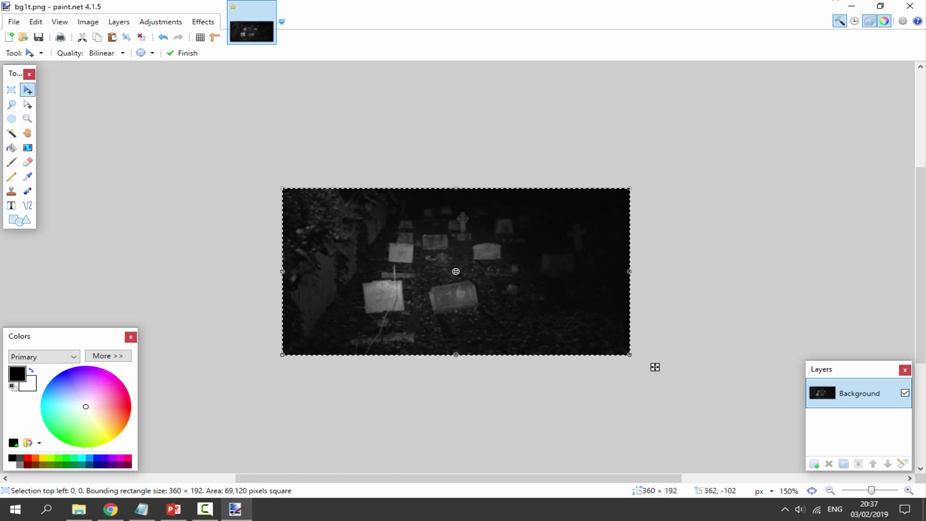
key("ctrl+w")
left_click(438, 281)
left_click(569, 349)
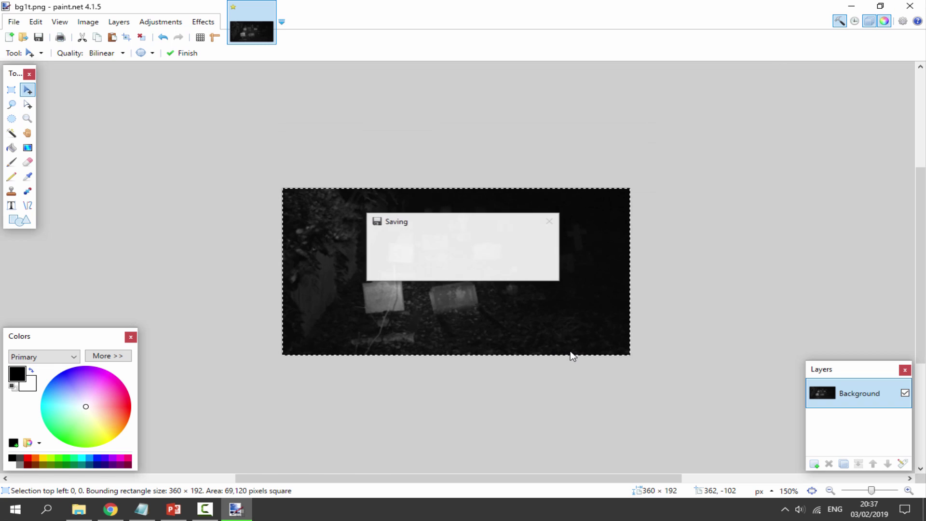
- Open bg2t.png in paint.net from the theme folder
left_click(79, 511)
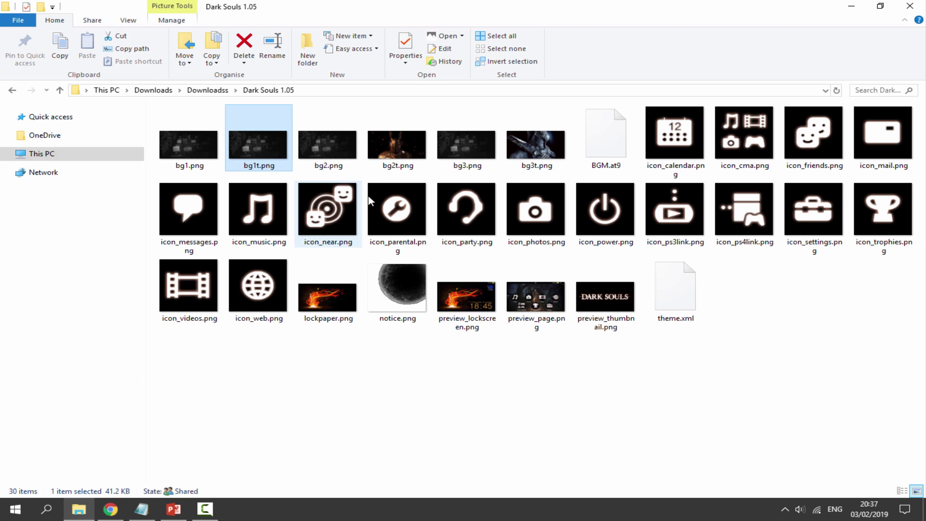
left_click(397, 155)
right_click(397, 140)
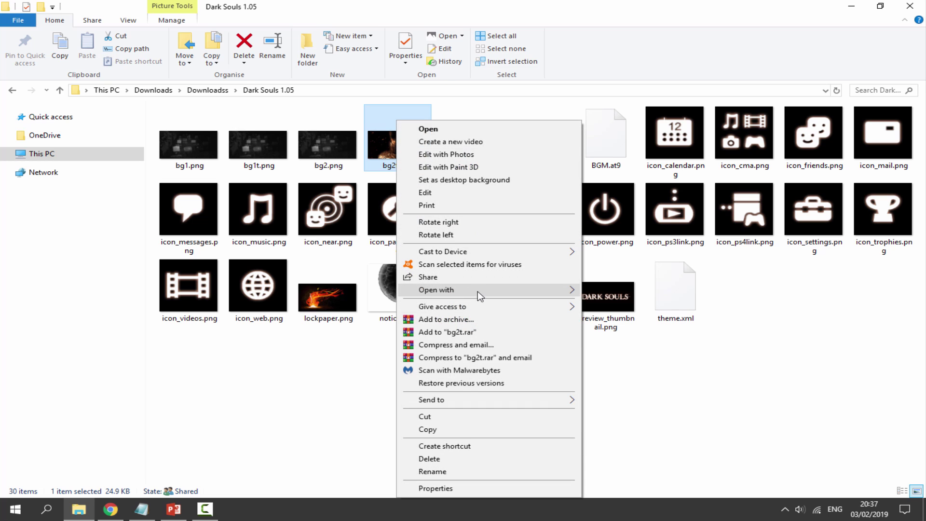
mouse_move(517, 289)
left_click(616, 316)
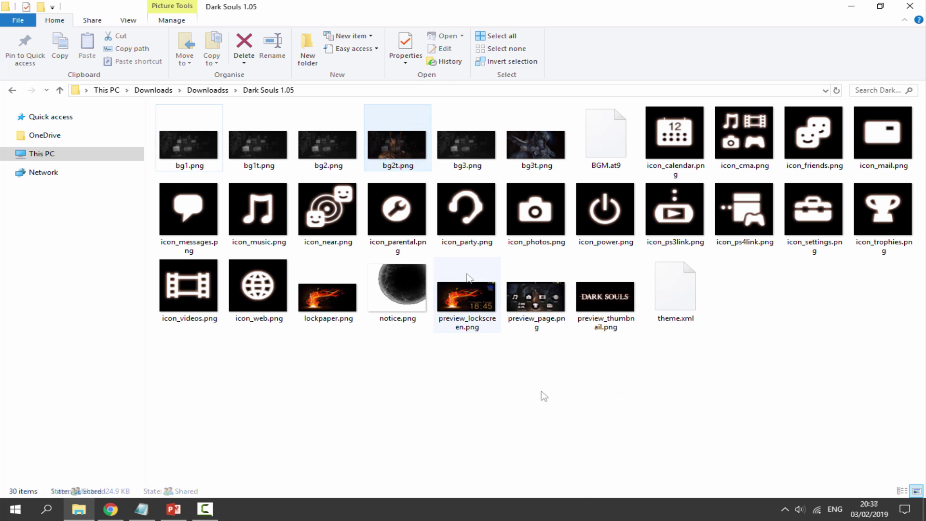
- Select lockpaper.png and bring up its context menu to open it in paint.net
left_click(673, 228)
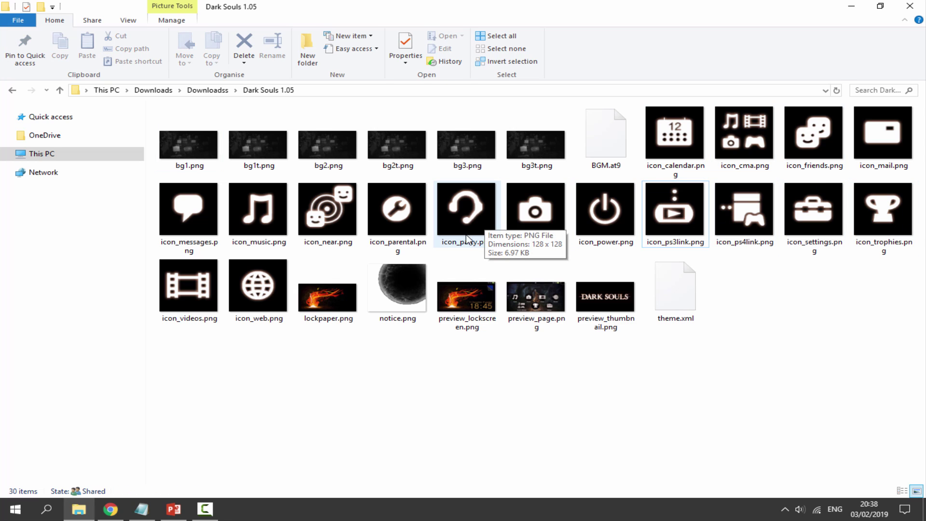
left_click(329, 294)
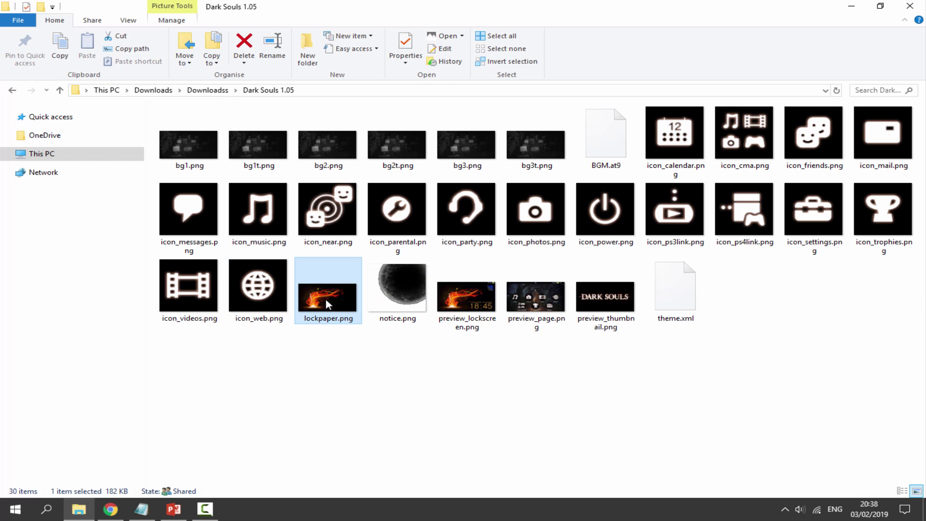
right_click(326, 297)
- Copy the オンライン死 graveyard picture with the pixel-art ghost and paste it over lockpaper.png
mouse_move(451, 289)
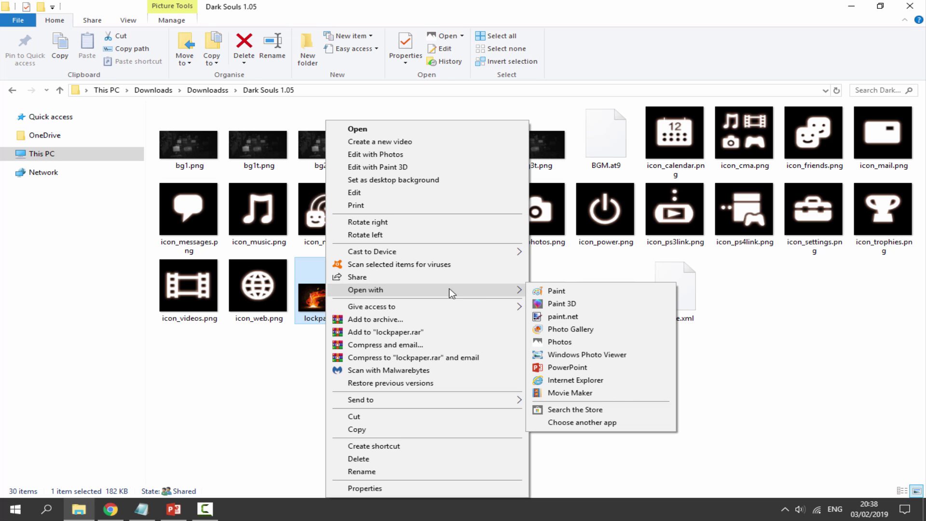
left_click(562, 316)
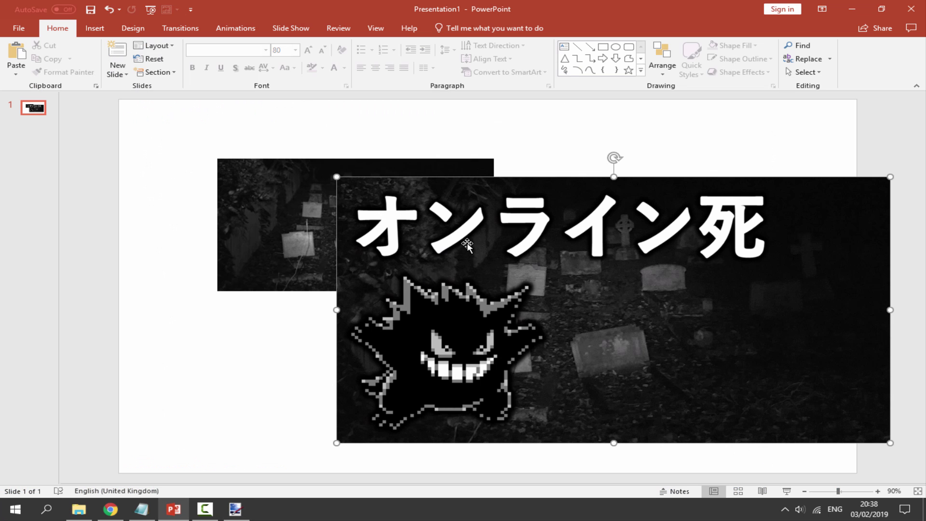
right_click(467, 245)
left_click(478, 260)
left_click(236, 509)
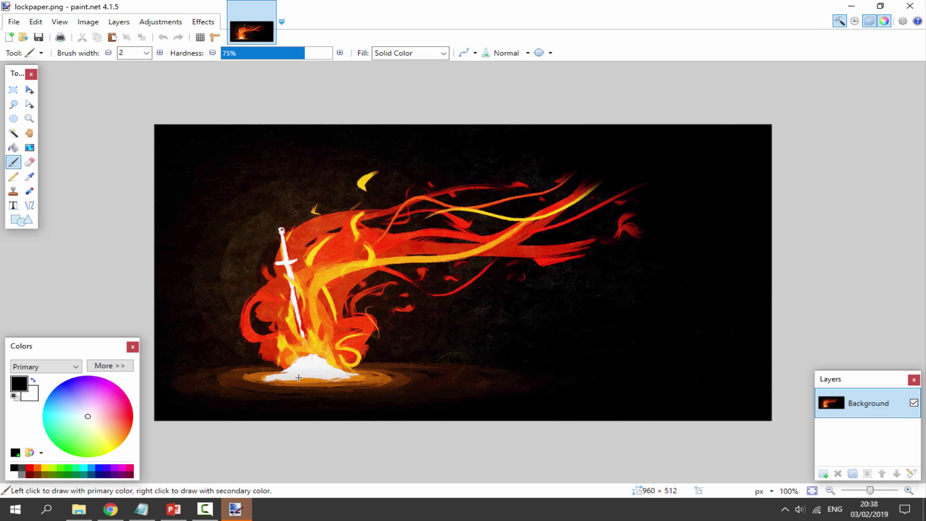
key("ctrl+v")
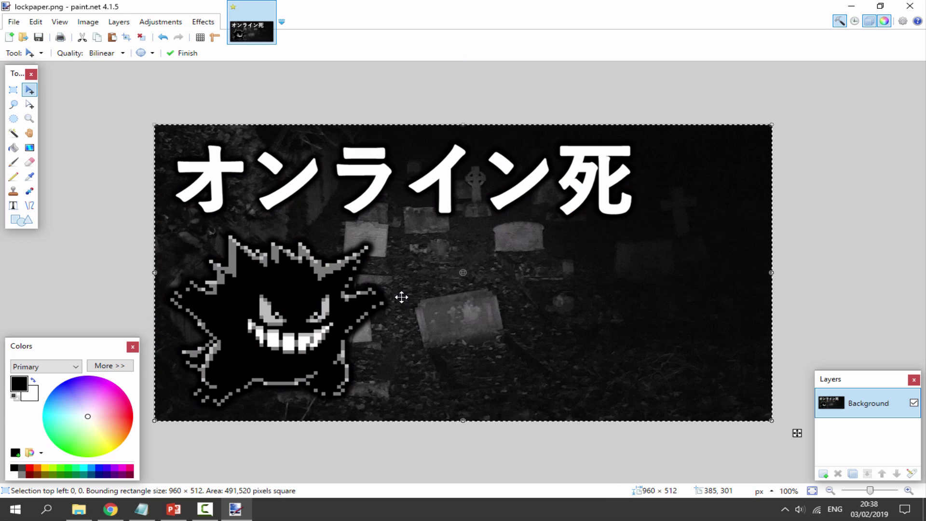
- Close lockpaper.png, saving the changes and confirming the save settings
left_click(910, 6)
left_click(426, 278)
left_click(562, 347)
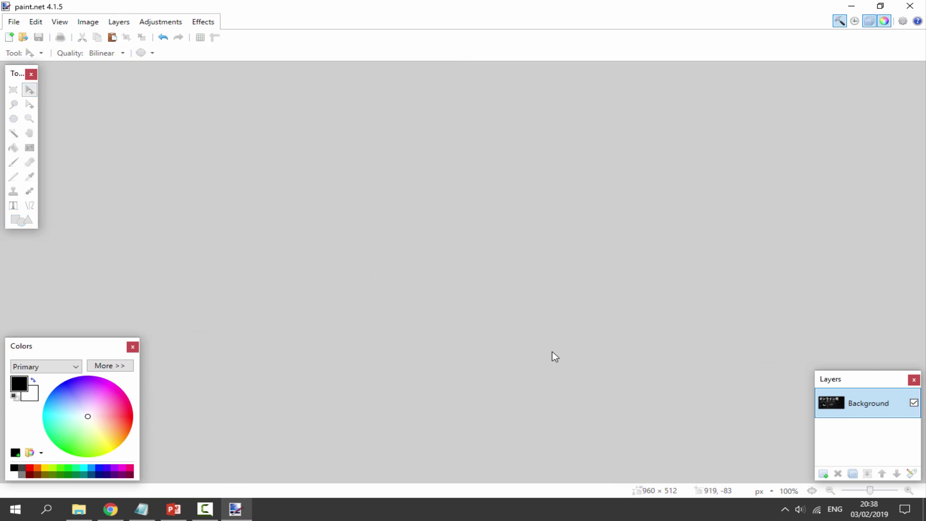
- Extract the PSVita DB Theme Installer 360 v2.1 zip in Downloads into its own folder
left_click(78, 510)
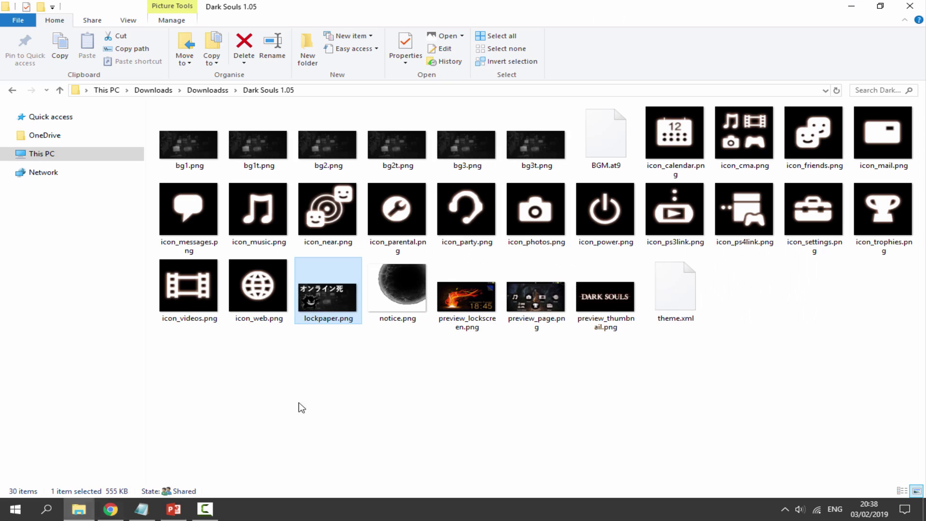
left_click(434, 401)
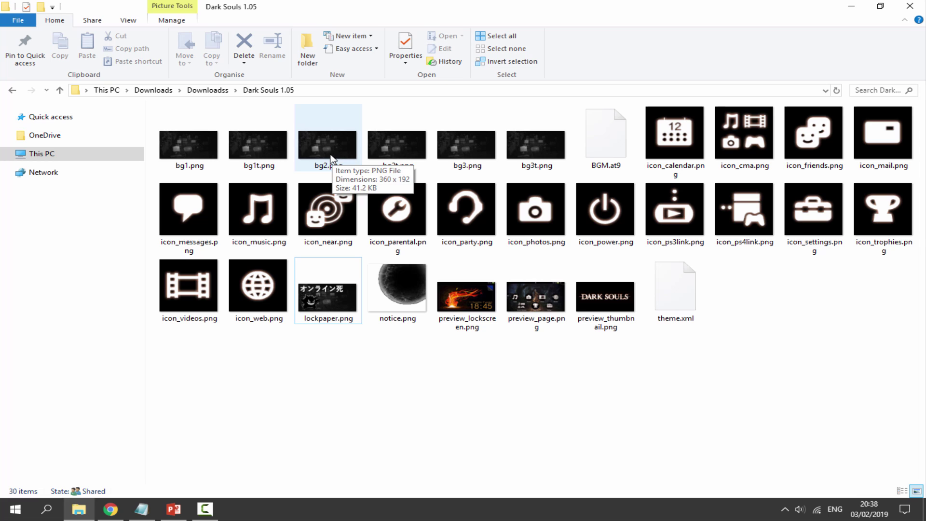
left_click(207, 90)
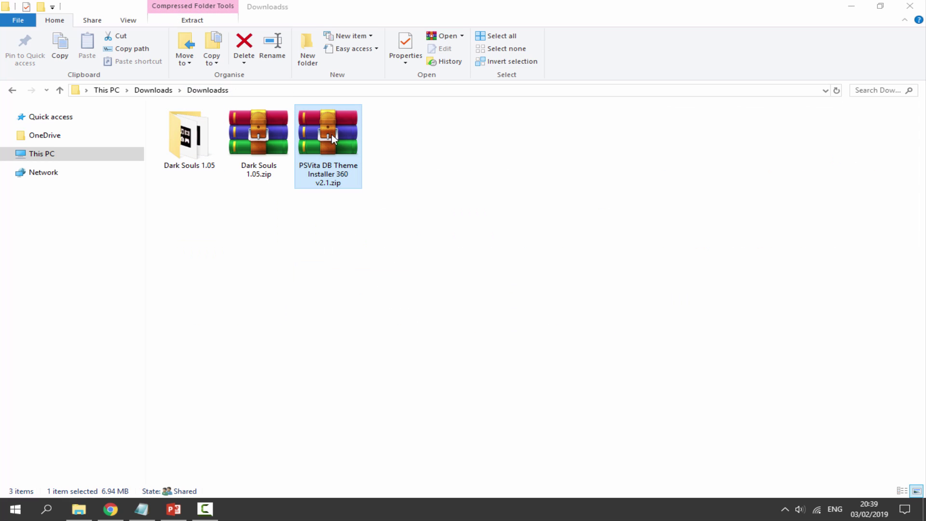
right_click(344, 135)
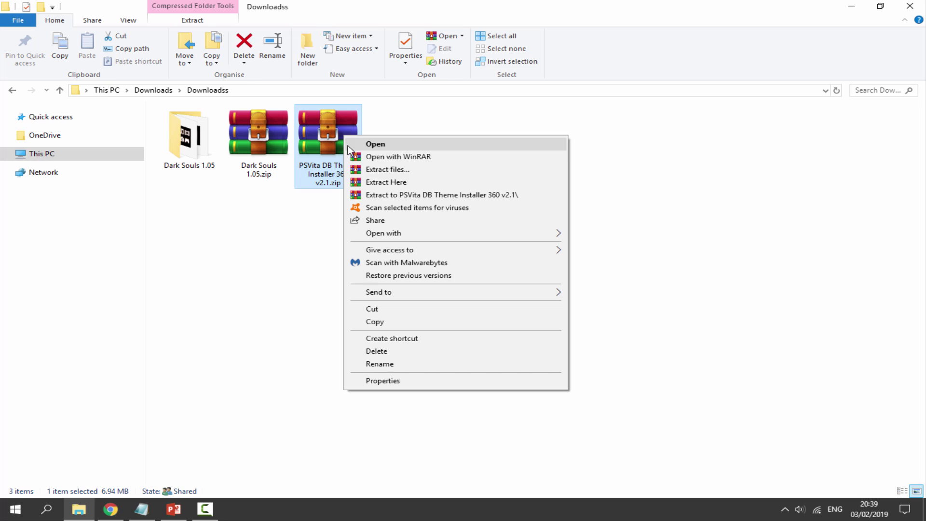
left_click(398, 195)
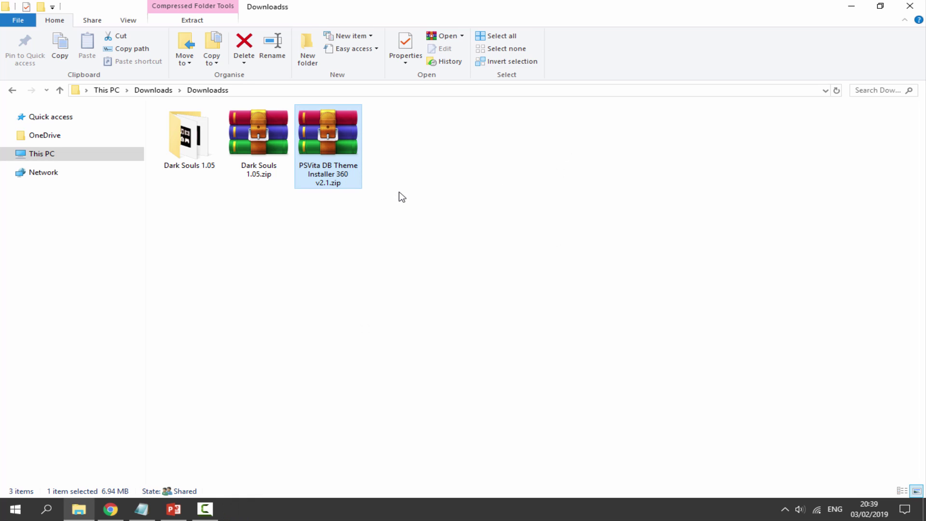
- Launch PSVDBTI360.exe from the extracted installer folder
double_click(255, 152)
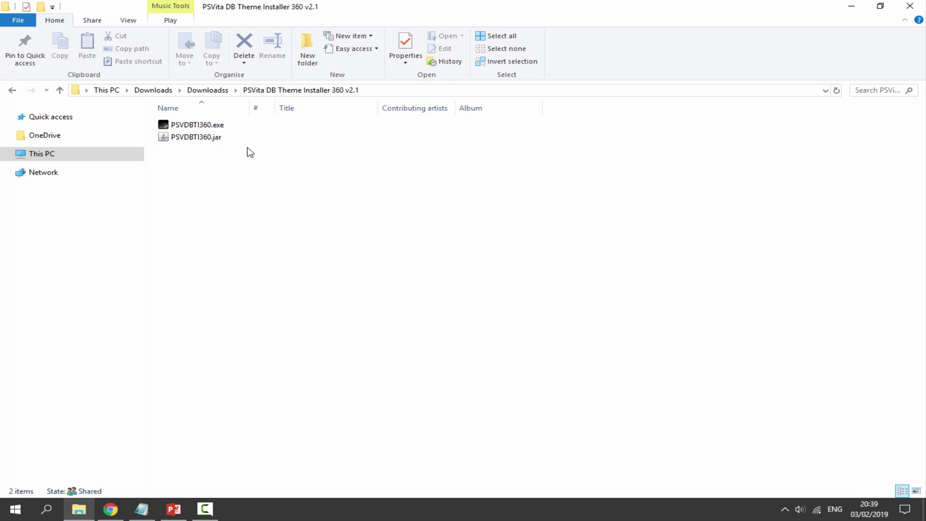
left_click(208, 126)
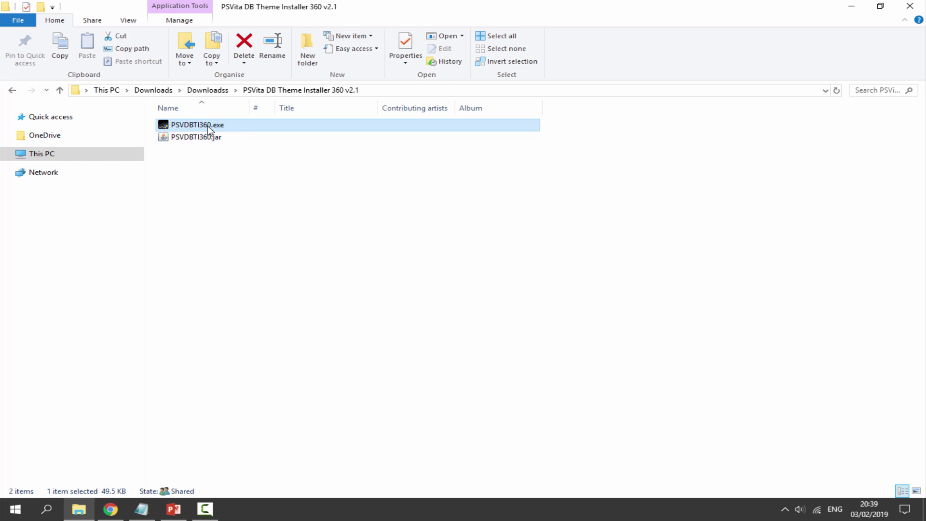
double_click(226, 127)
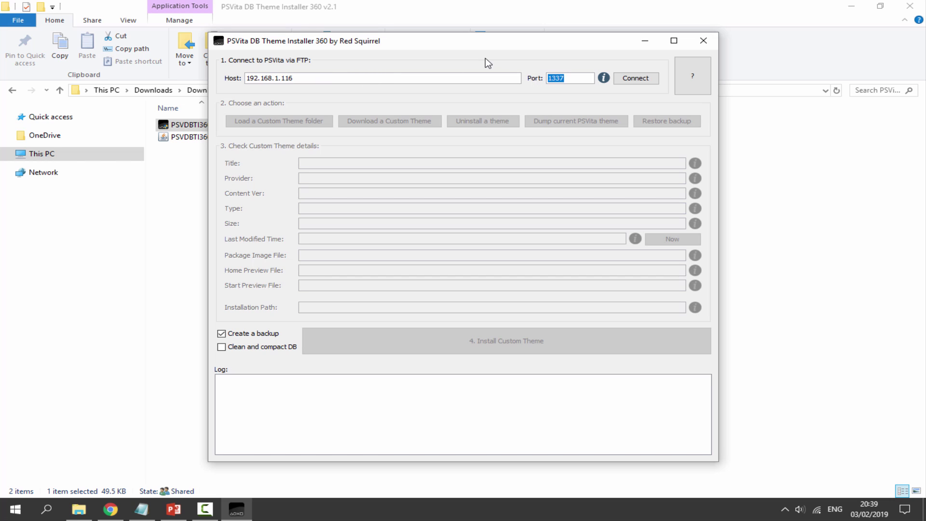
- Connect to the Vita over FTP and load the Dark Souls 1.05 custom theme folder
left_click(643, 79)
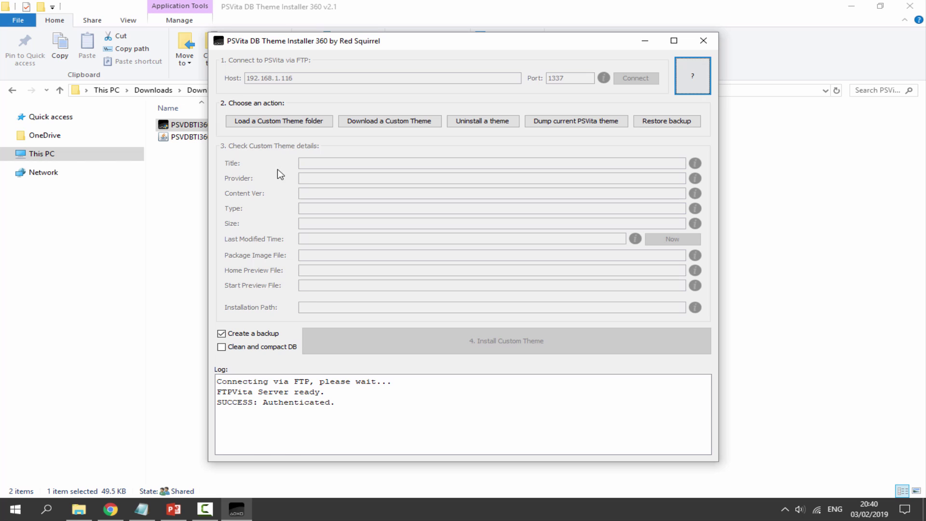
left_click(292, 126)
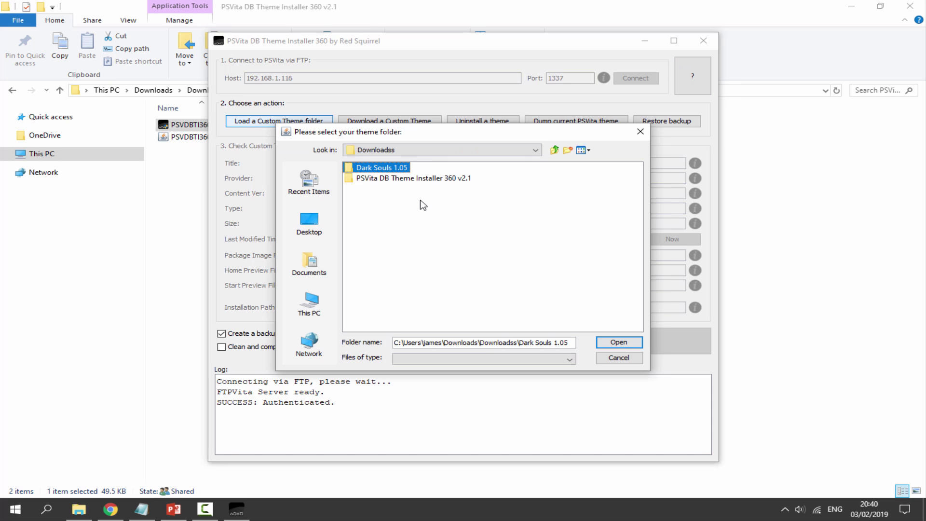
left_click(618, 342)
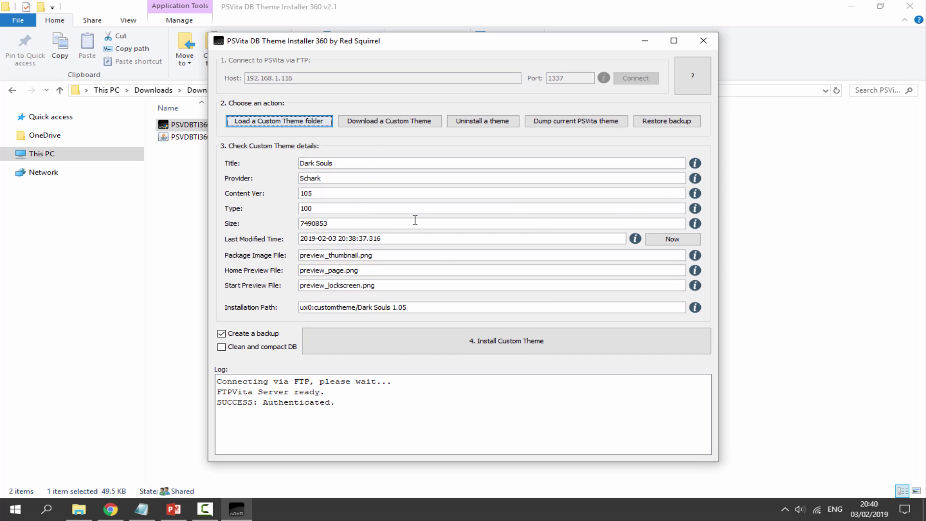
- Install the Dark Souls custom theme, accept the warning, then close the installer when it reports success
mouse_move(415, 220)
left_click(536, 348)
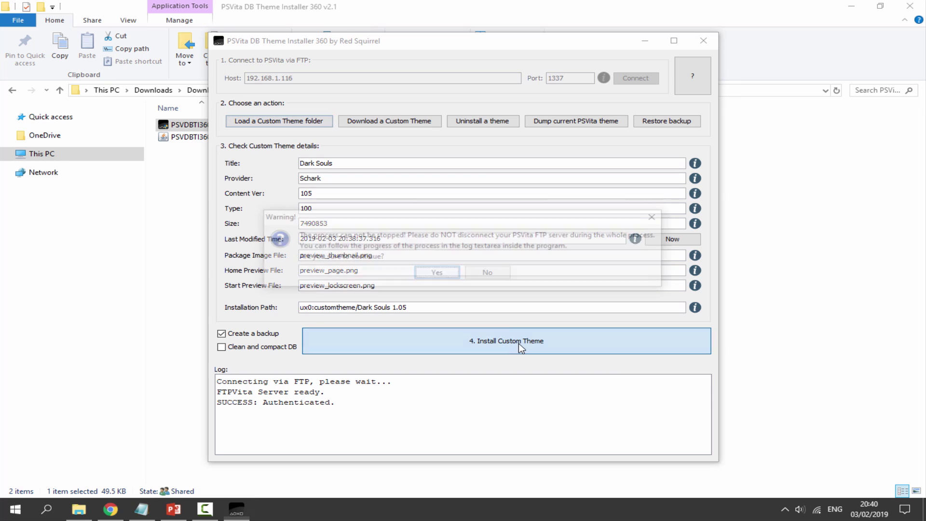
left_click(445, 275)
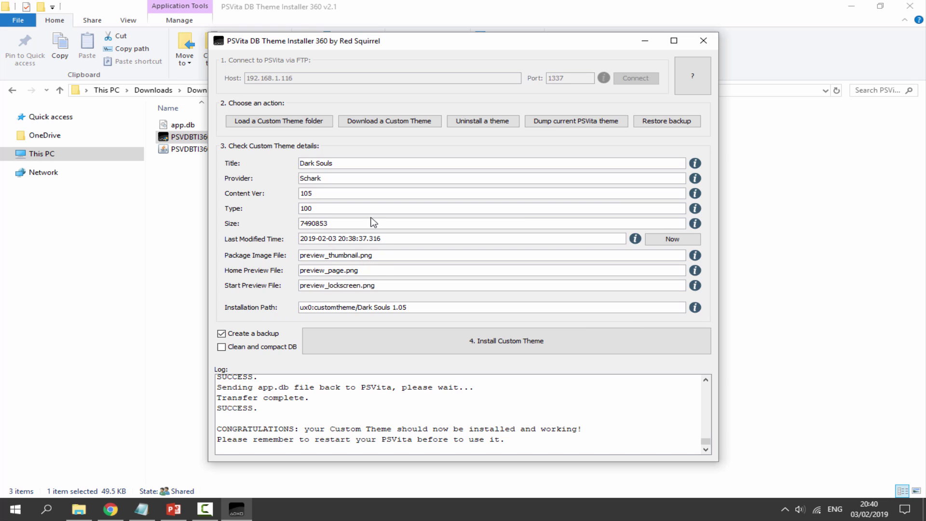
left_click(703, 41)
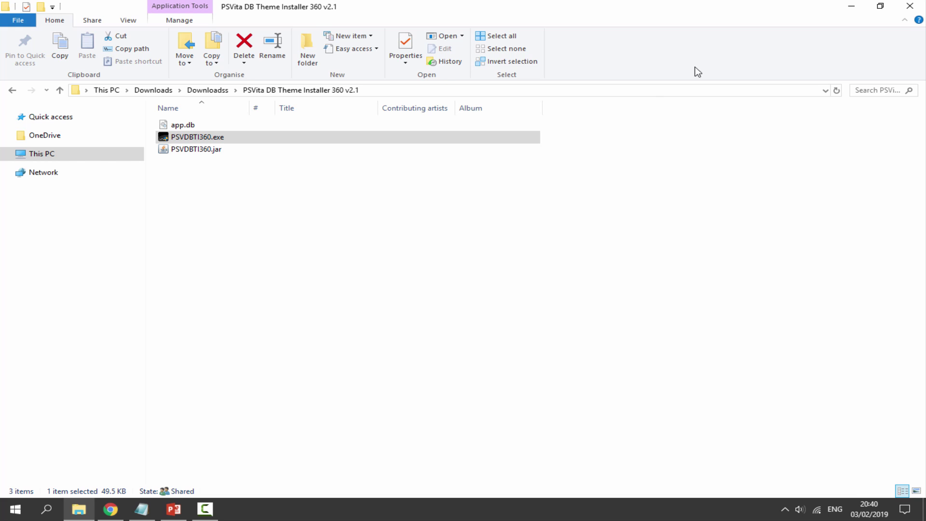
left_click(420, 194)
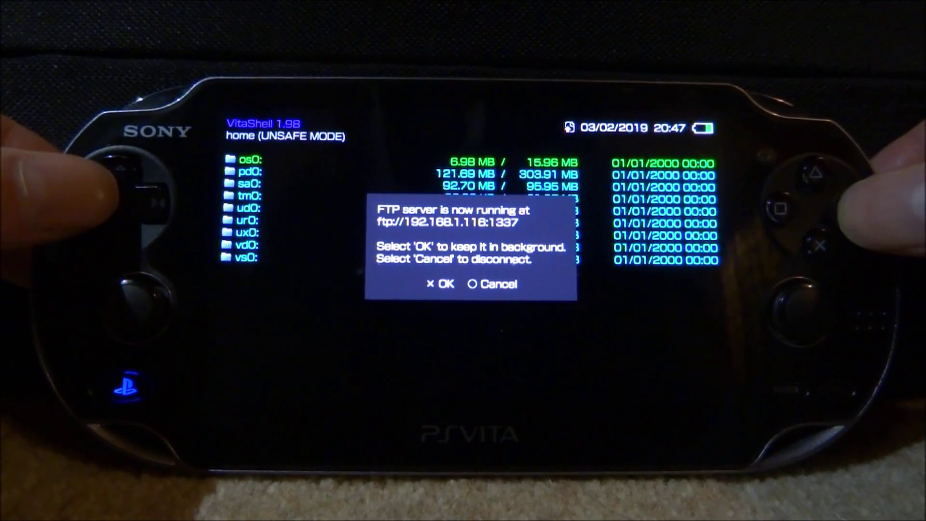
- Stop VitaShell's FTP server, exit to the home screen and launch Settings
key("Escape")
key("super")
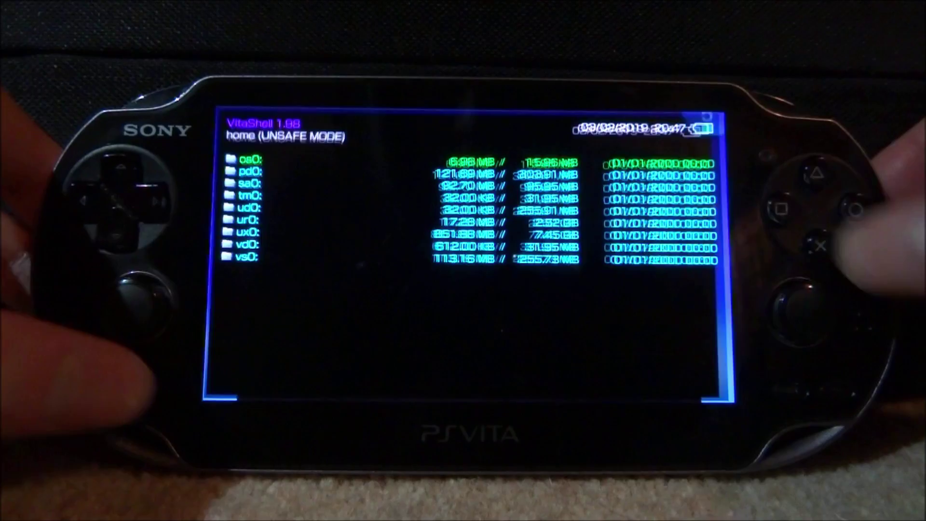
scroll(464, 261, "down", 1)
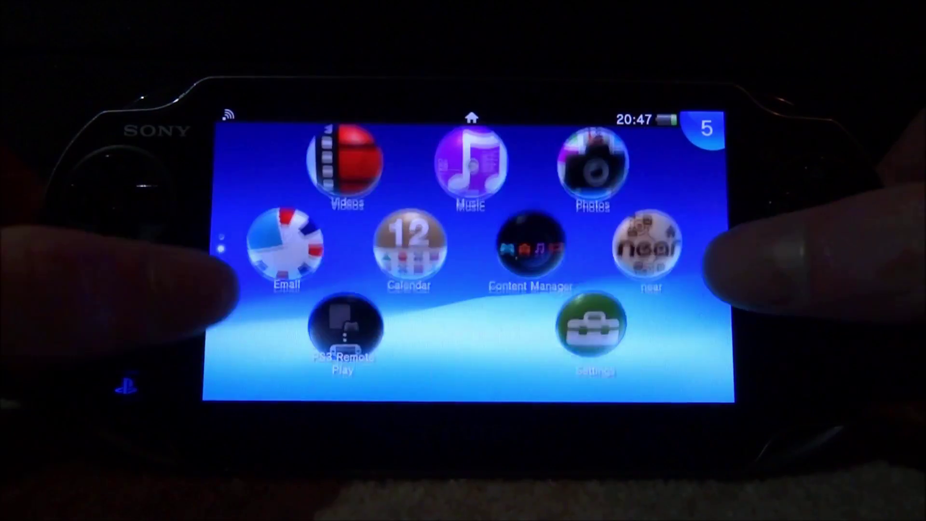
left_click(599, 310)
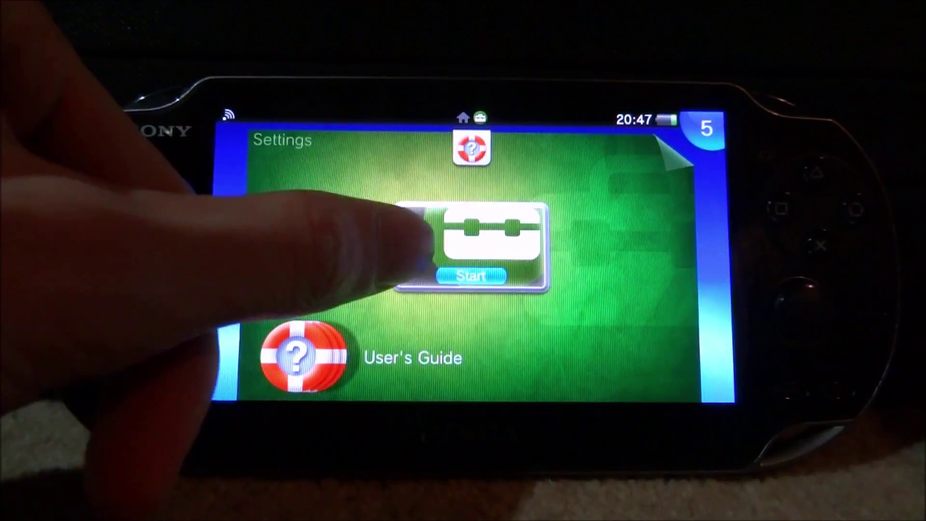
left_click(472, 275)
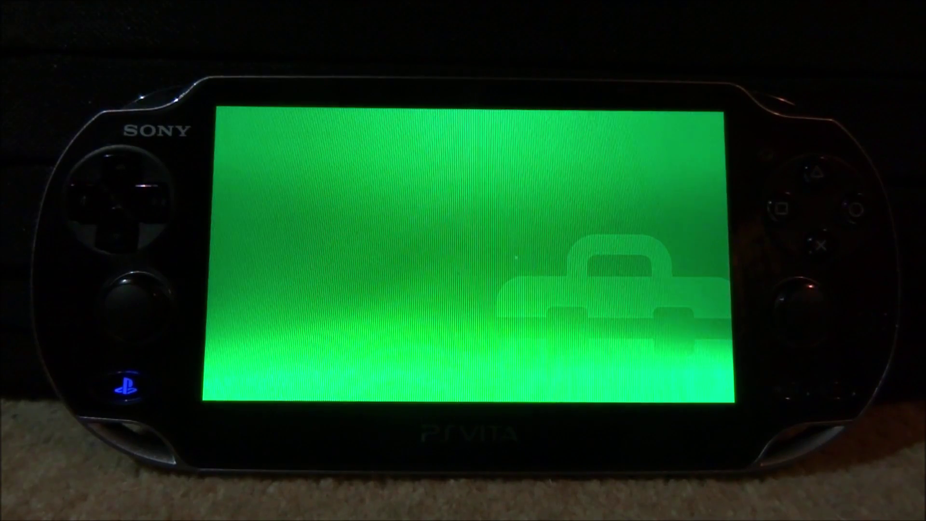
left_click_drag(280, 304, 259, 175)
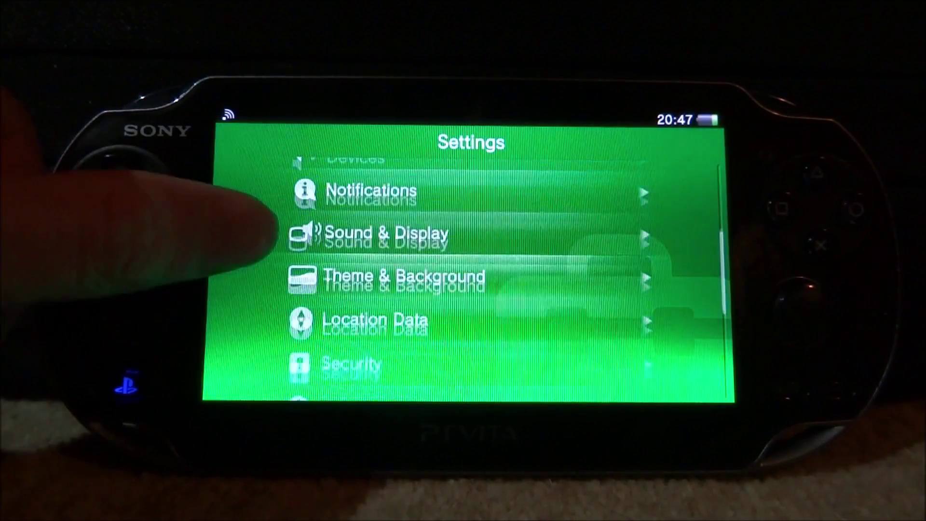
- Select Dark Souls as the theme under Theme & Background
left_click(312, 218)
left_click(221, 379)
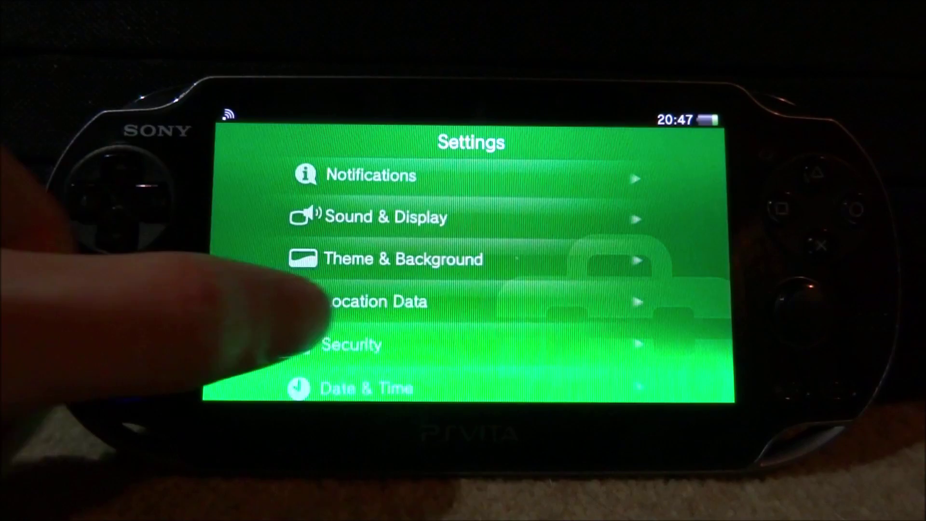
left_click(333, 256)
left_click(337, 177)
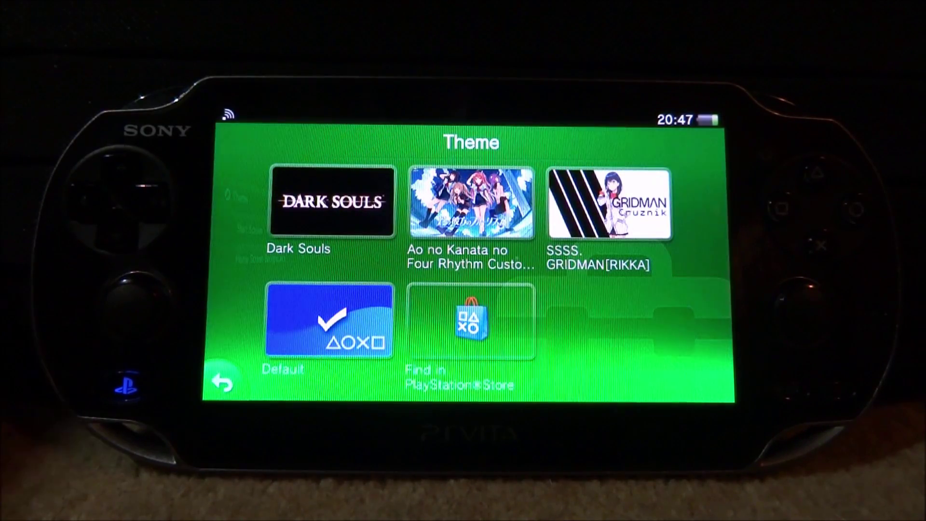
left_click(328, 200)
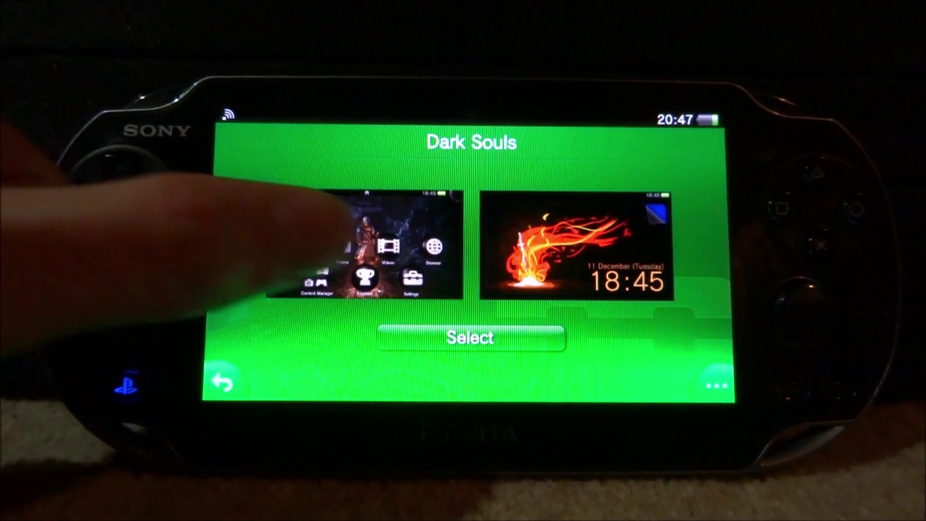
left_click(434, 337)
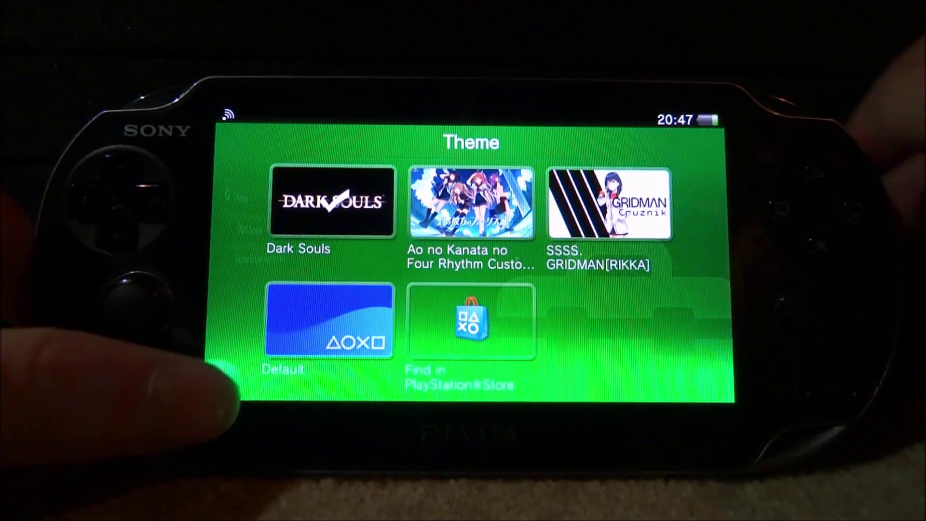
- Back out of the theme list to the main Settings menu
left_click(222, 382)
left_click(223, 383)
left_click(223, 382)
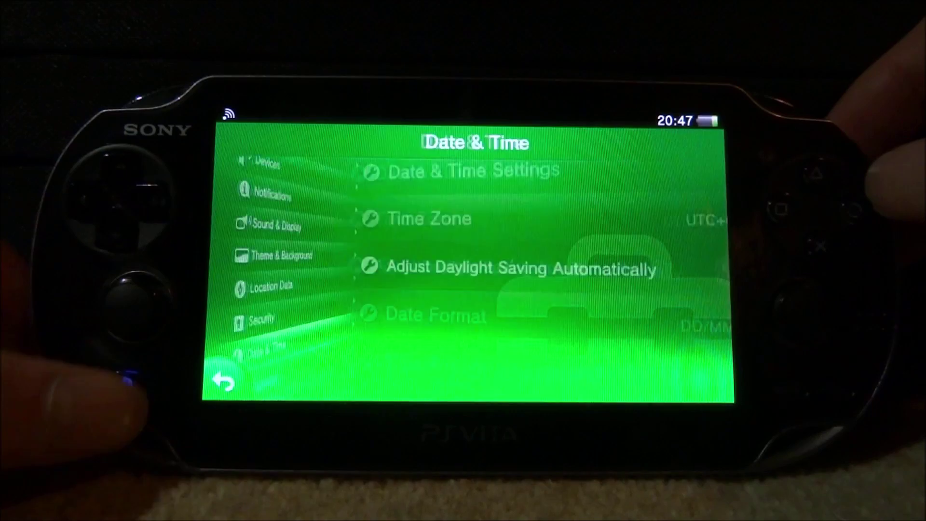
left_click(223, 382)
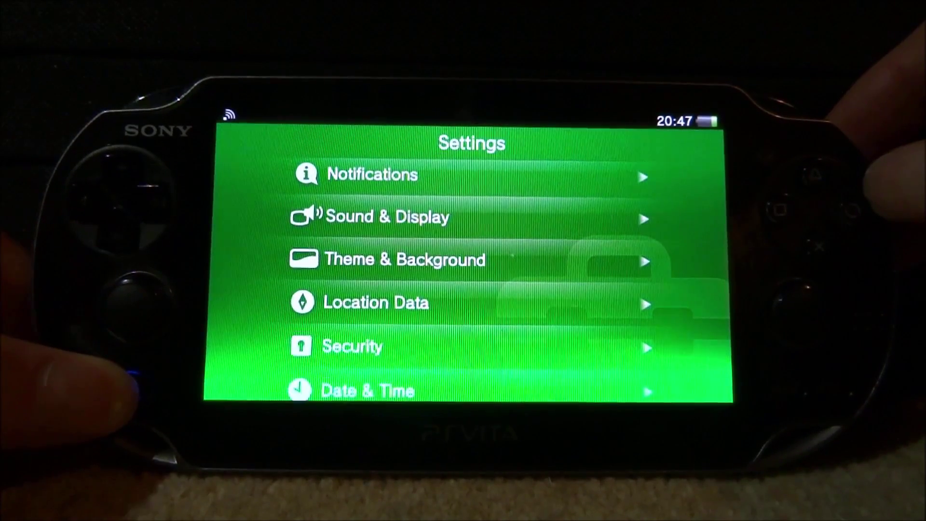
- Close Settings and swipe through the home-screen pages showing the graveyard backgrounds
left_click(133, 381)
left_click_drag(719, 126, 680, 371)
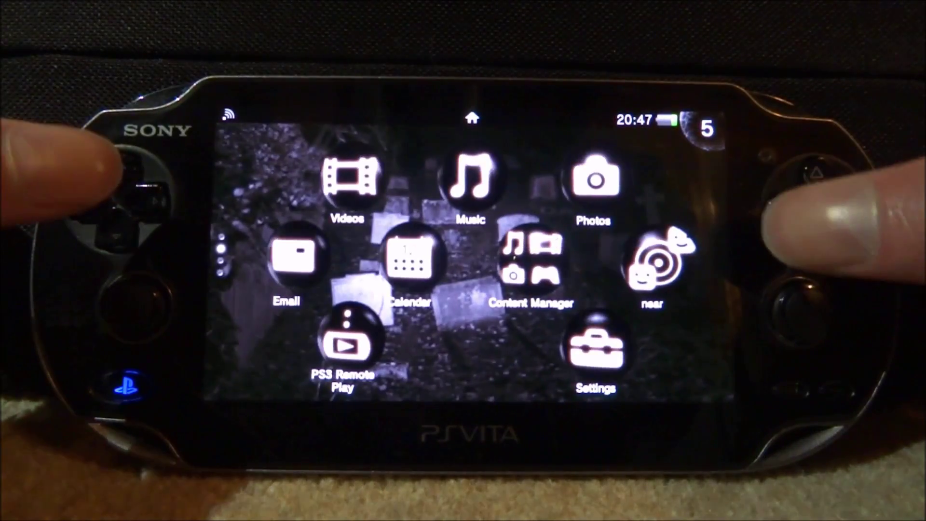
left_click_drag(232, 140, 237, 290)
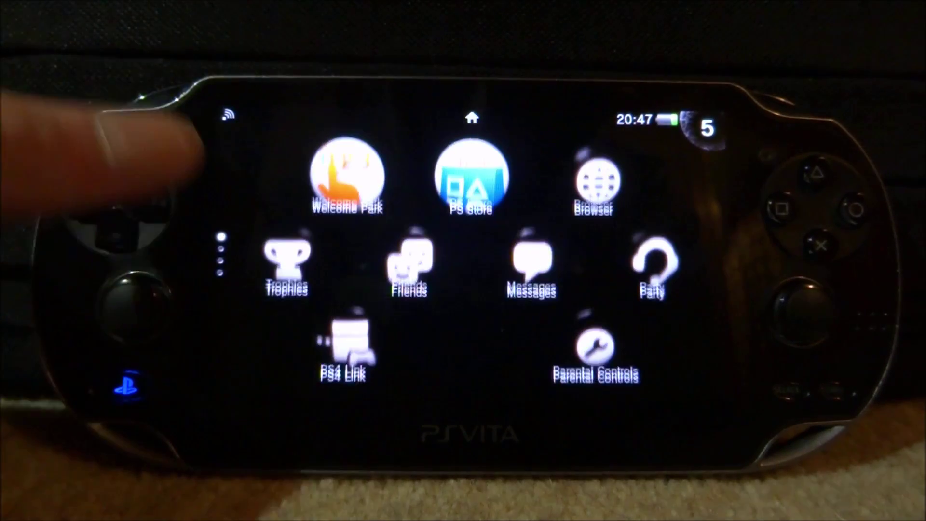
left_click_drag(241, 333, 222, 125)
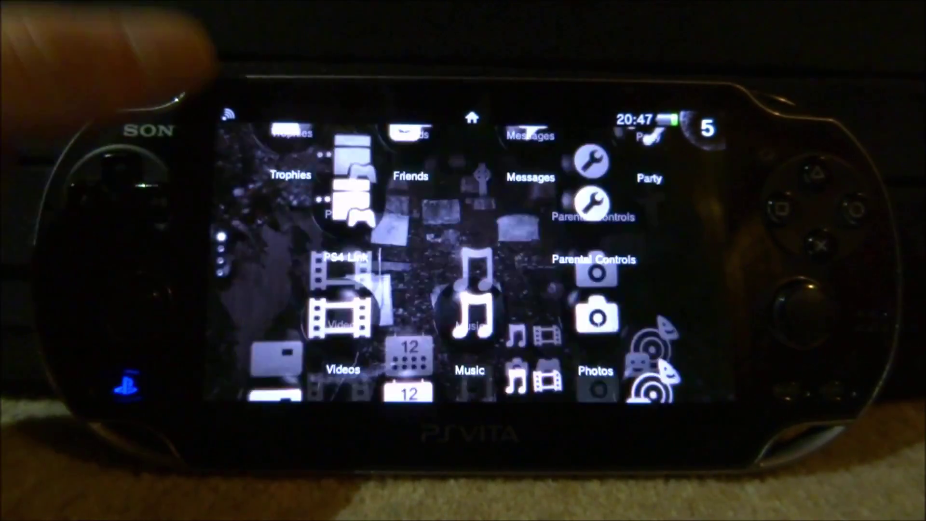
left_click_drag(271, 352, 253, 118)
left_click_drag(231, 280, 237, 135)
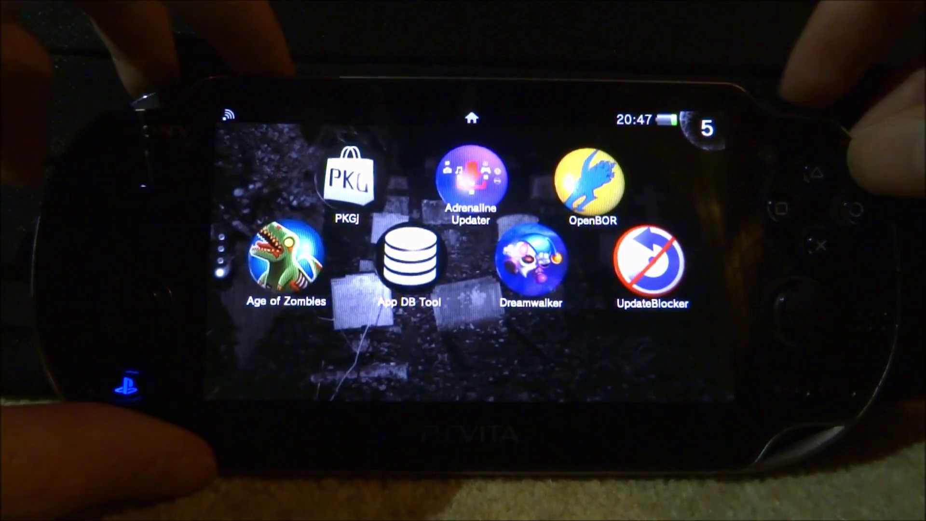
- Sleep and wake the Vita to view the オンライン死 lock screen, then unlock to the themed home pages
left_click(140, 104)
left_click(140, 104)
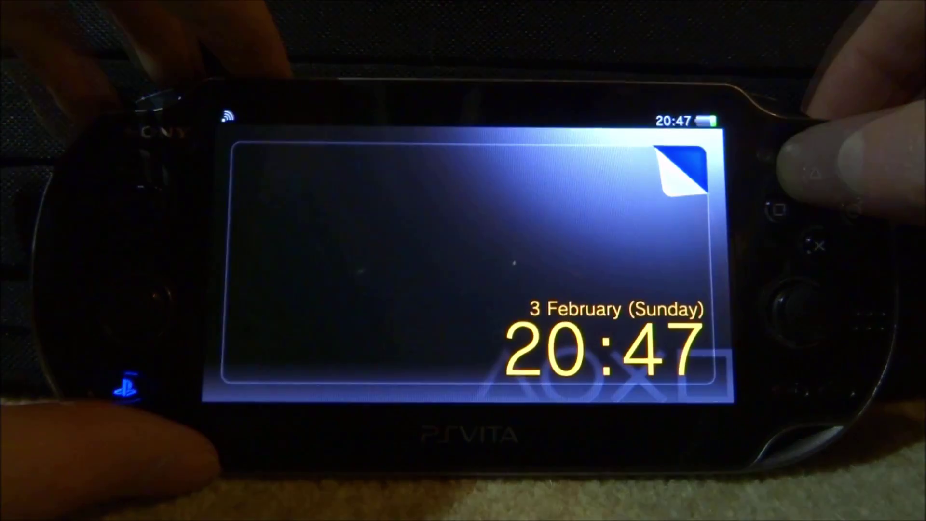
left_click_drag(685, 164, 555, 299)
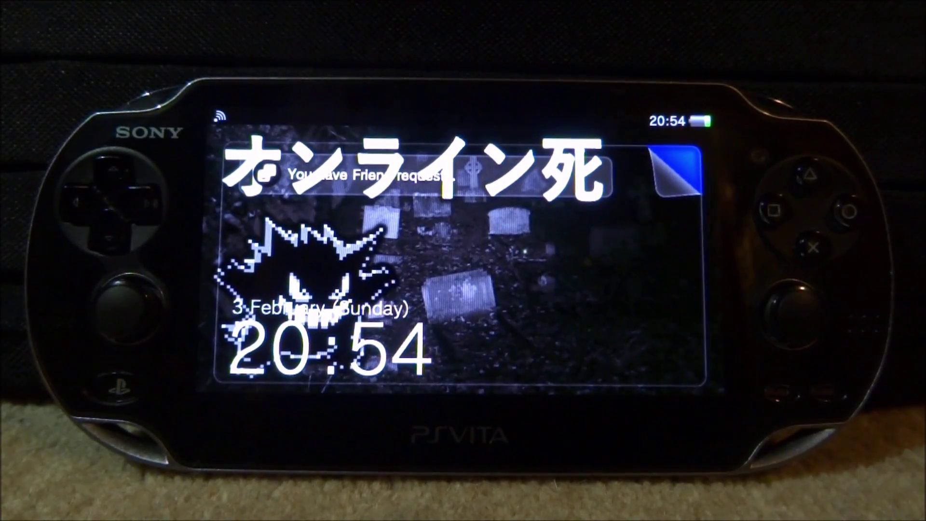
left_click_drag(678, 171, 579, 309)
left_click_drag(270, 353, 193, 97)
left_click_drag(248, 248, 256, 386)
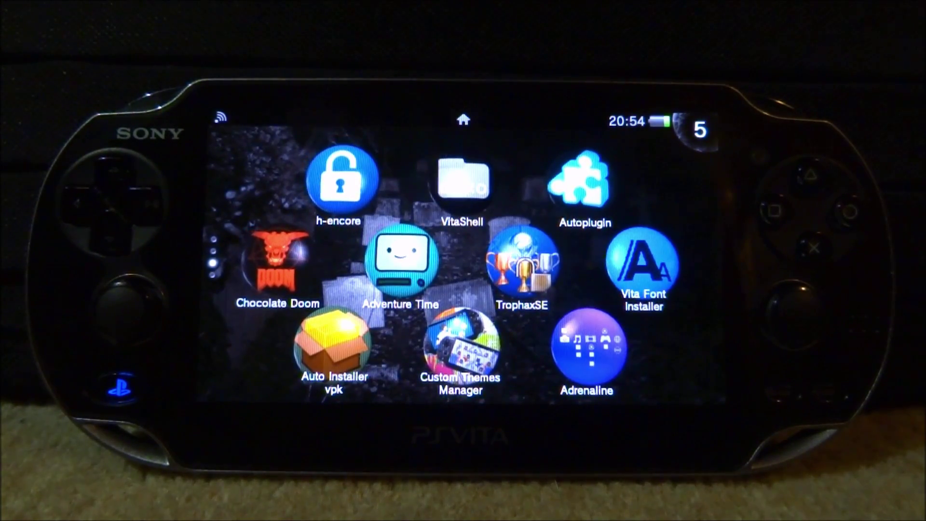
left_click_drag(265, 182, 215, 304)
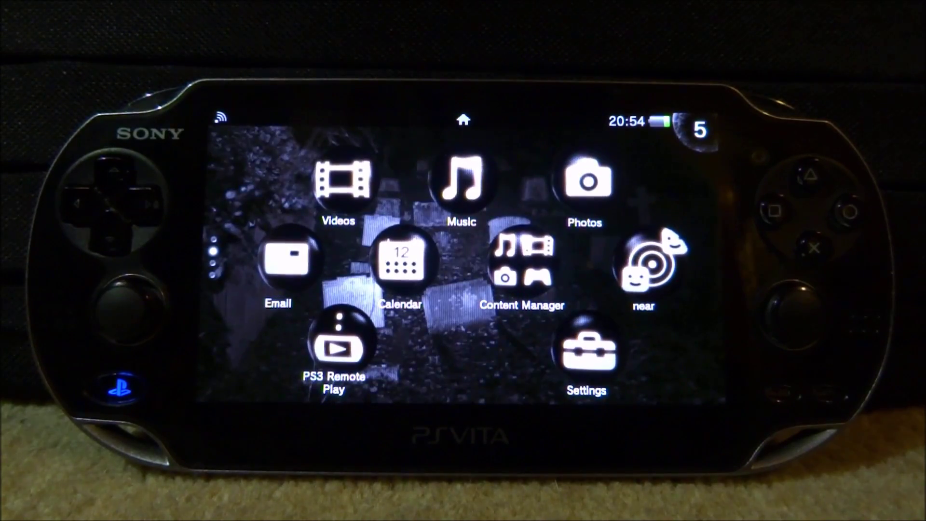